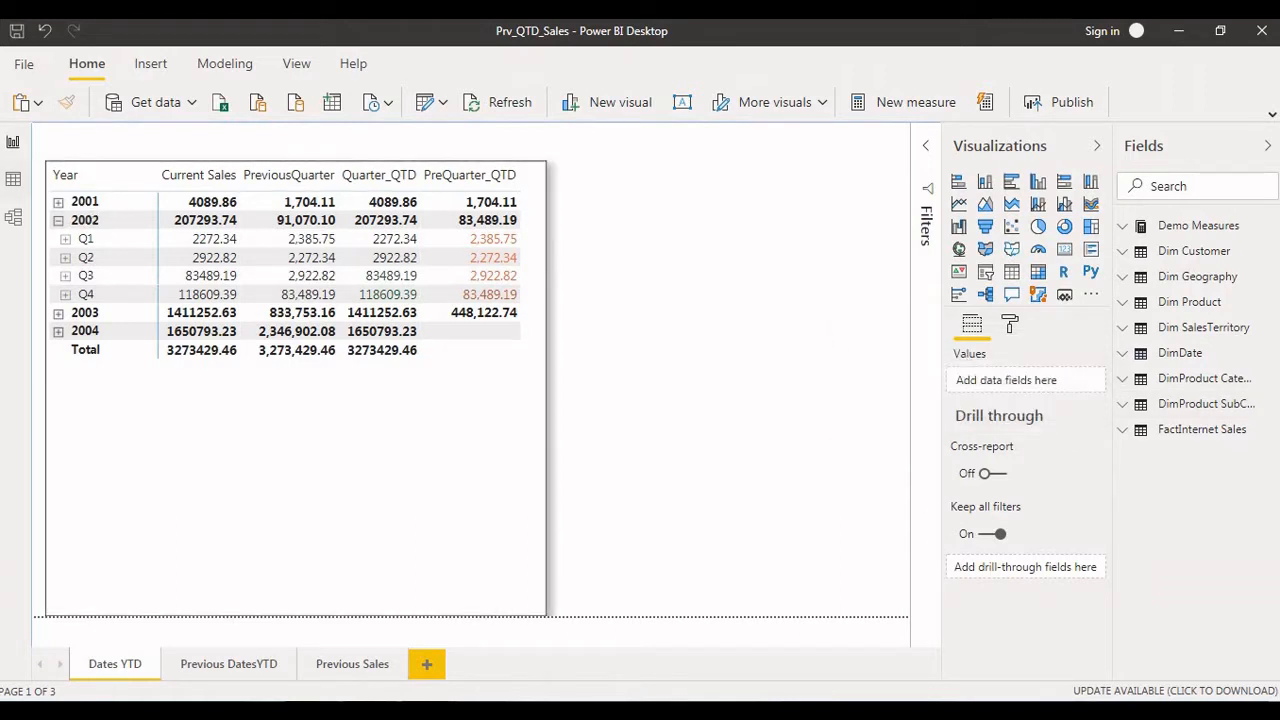
Review the relationships between FactInternet Sales and the dimension tables in the data model diagram
{"action": "left_click", "coordinate": [13, 216]}
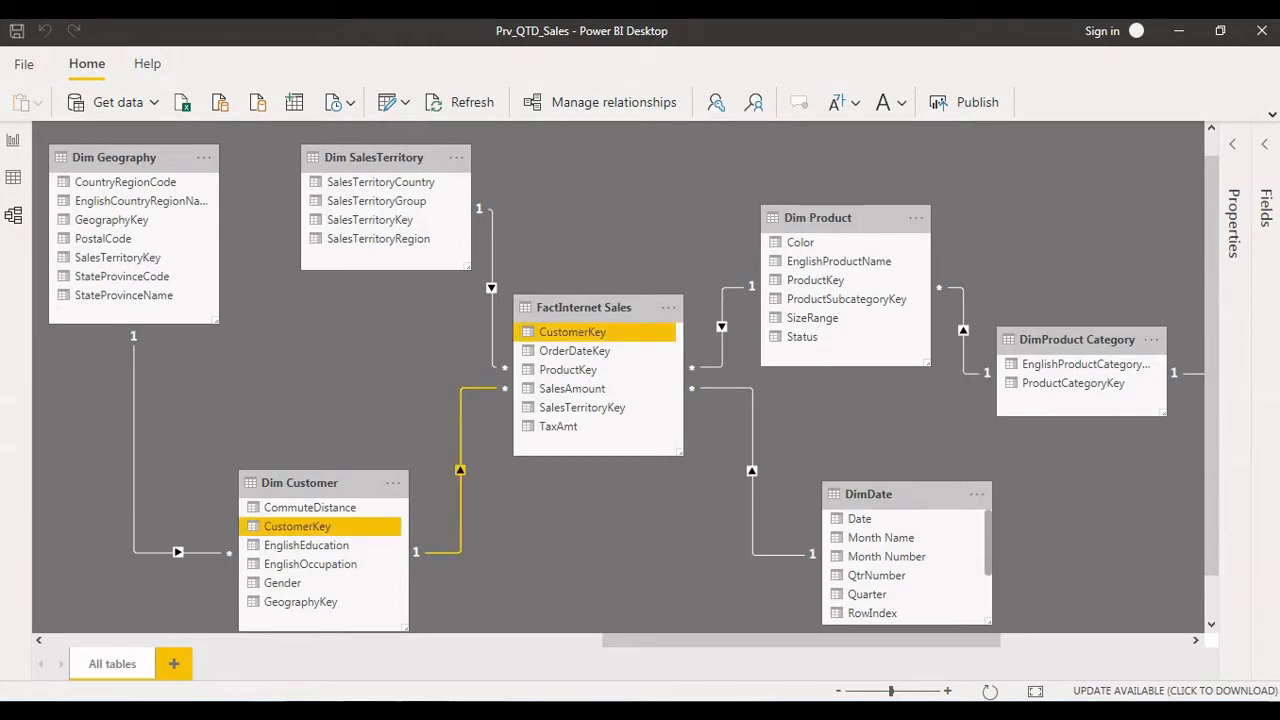
{"action": "left_click_drag", "start_coordinate": [560, 540], "coordinate": [623, 564]}
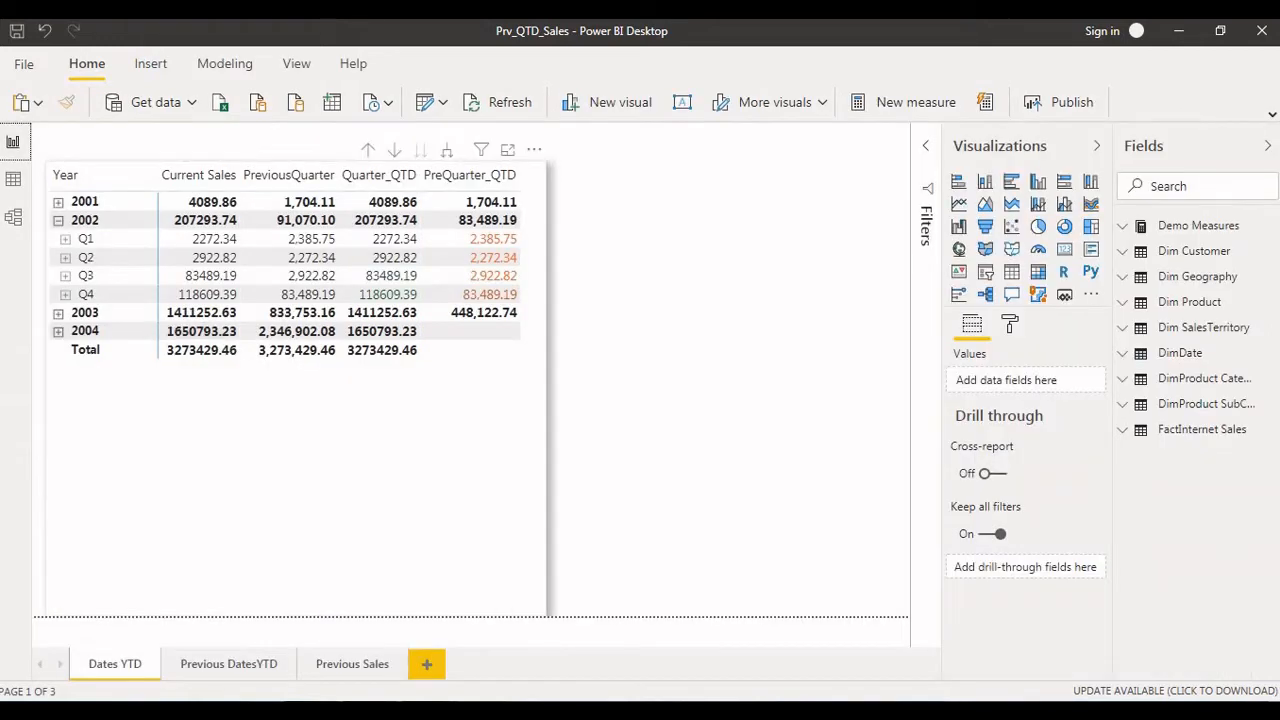
Expand the matrix on the Dates YTD page down to individual dates and drill it back up to years
{"action": "left_click", "coordinate": [300, 420]}
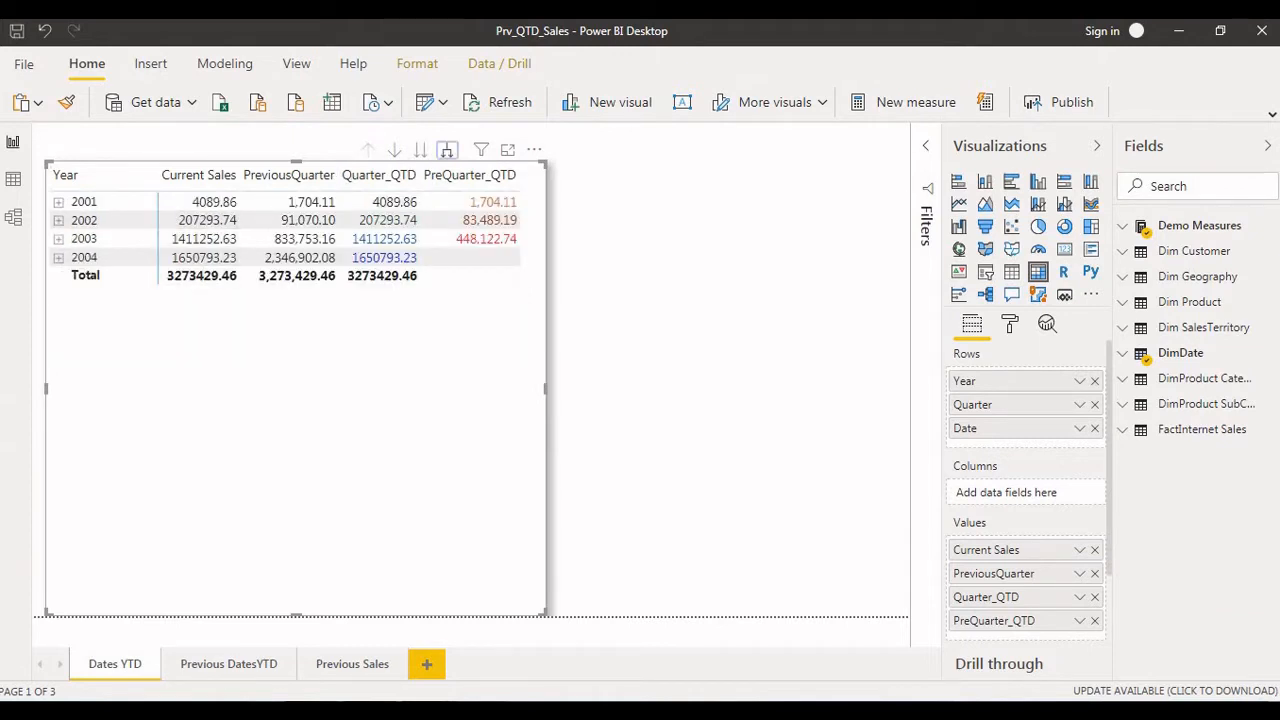
{"action": "left_click", "coordinate": [447, 150]}
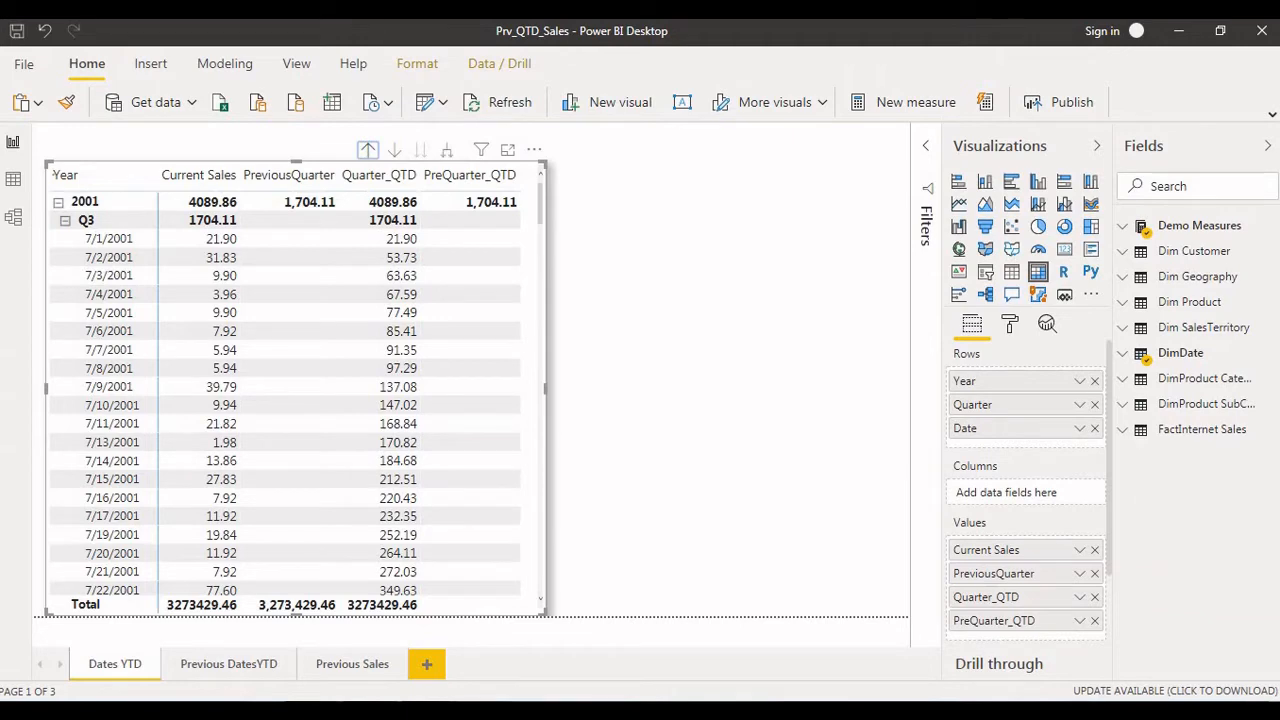
{"action": "left_click", "coordinate": [368, 150]}
{"action": "left_click", "coordinate": [368, 150]}
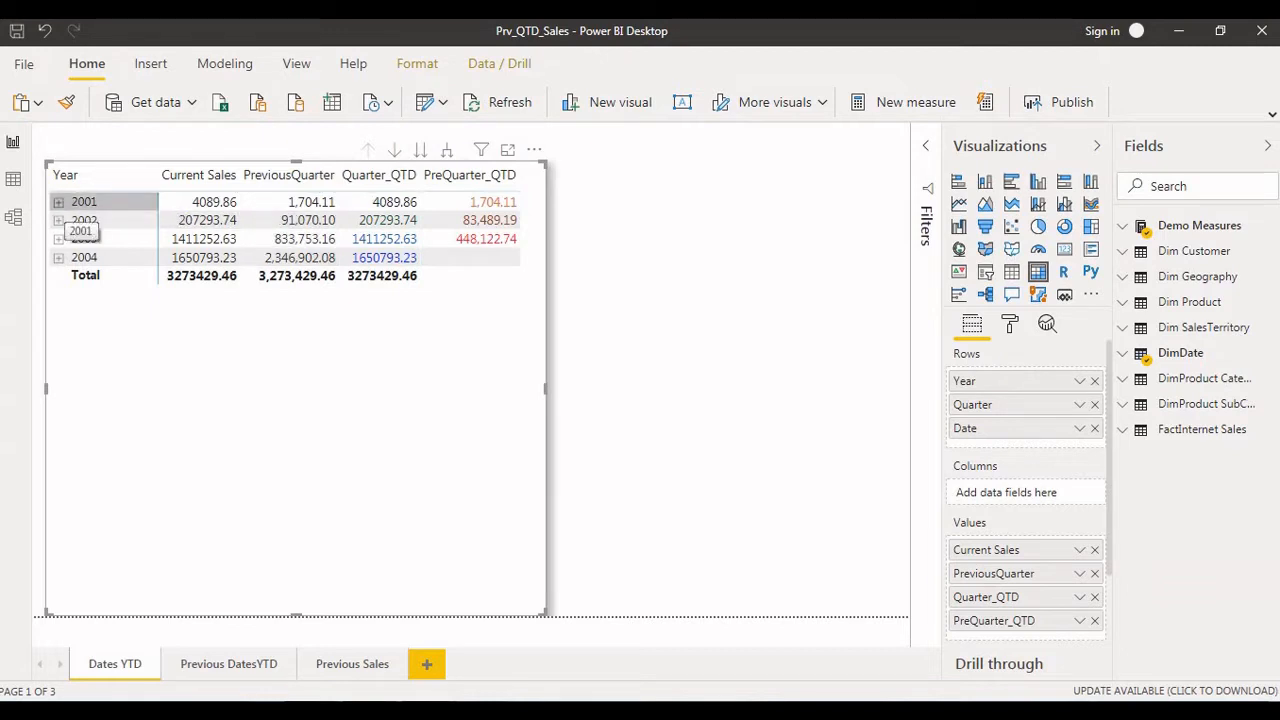
Expand 2001 and 2002 in the matrix into quarters and Q3 of 2001 into its dates
{"action": "left_click", "coordinate": [58, 202]}
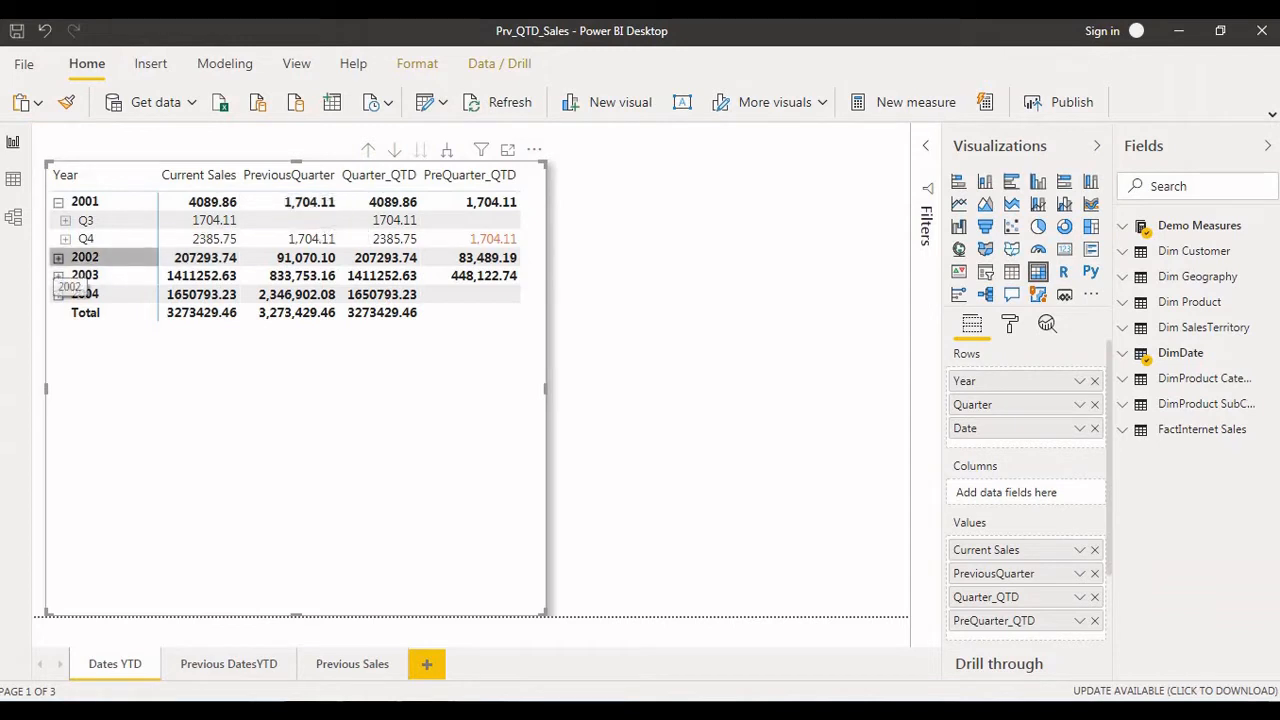
{"action": "left_click", "coordinate": [58, 257]}
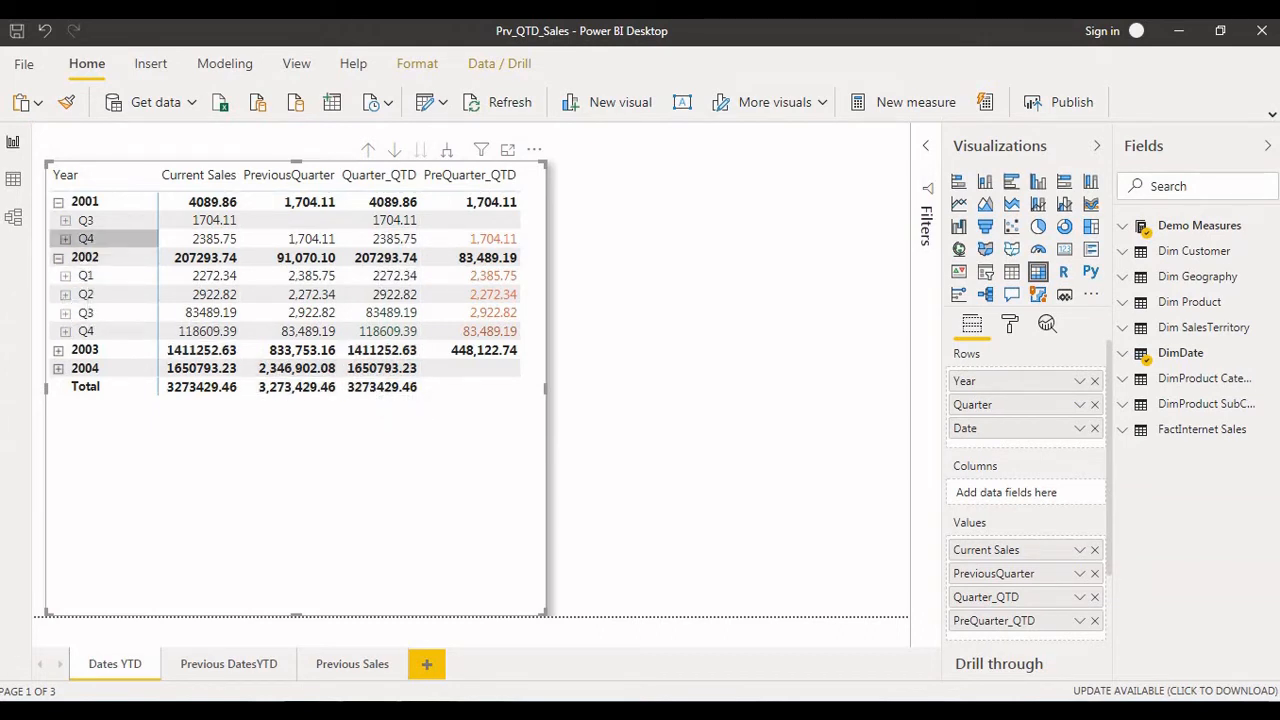
{"action": "left_click", "coordinate": [65, 220]}
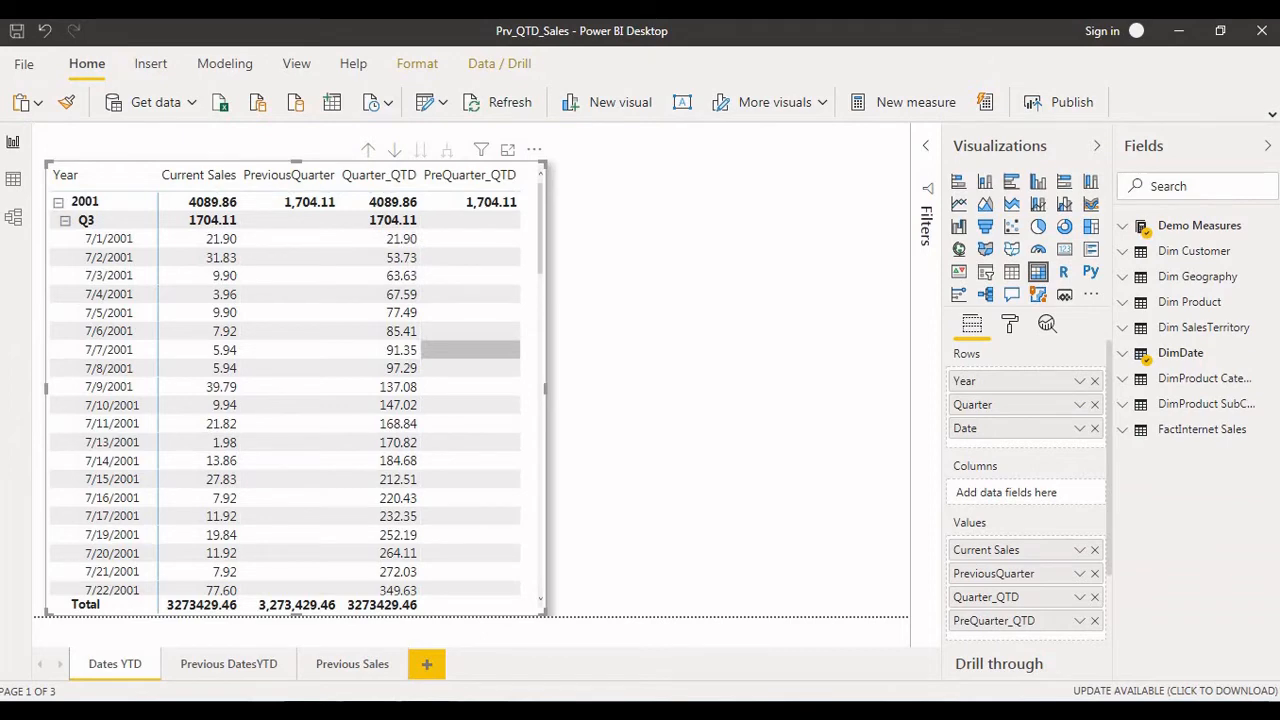
Examine how the daily Current Sales accumulate in the Quarter_QTD column across Q3 of 2001
{"action": "scroll", "coordinate": [470, 349], "scroll_direction": "down", "scroll_amount": 8}
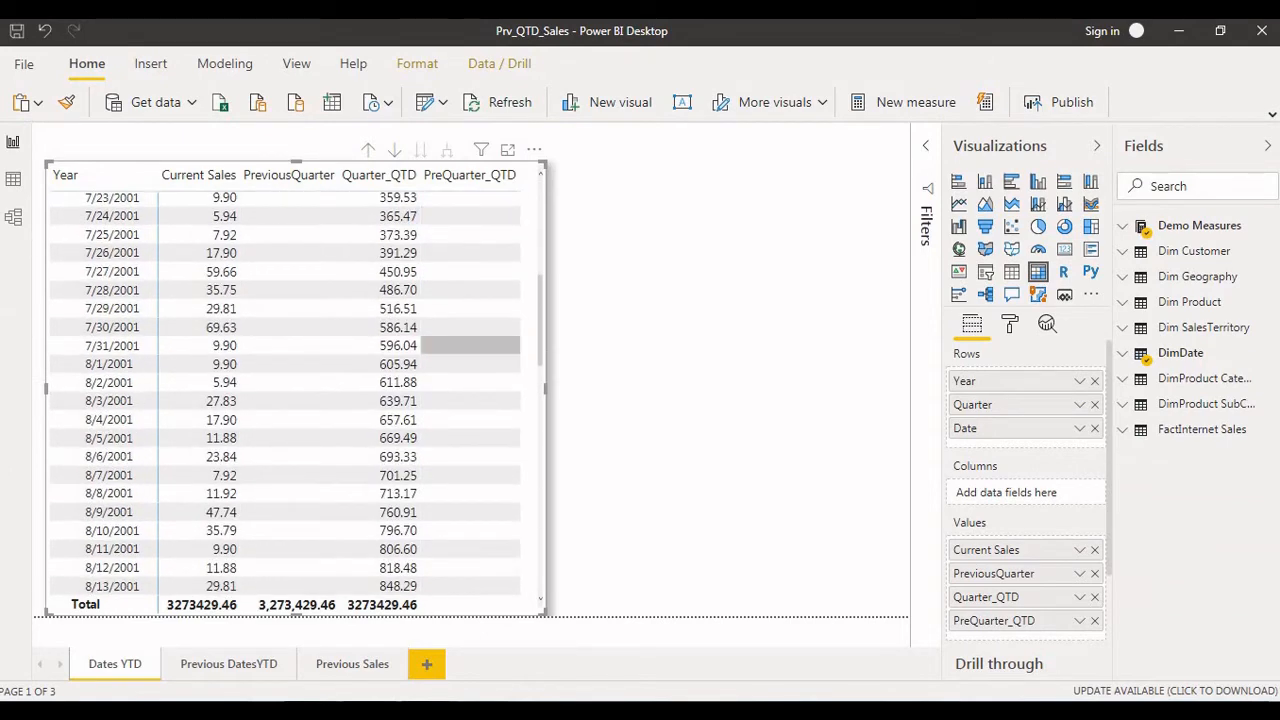
{"action": "scroll", "coordinate": [470, 349], "scroll_direction": "up", "scroll_amount": 8}
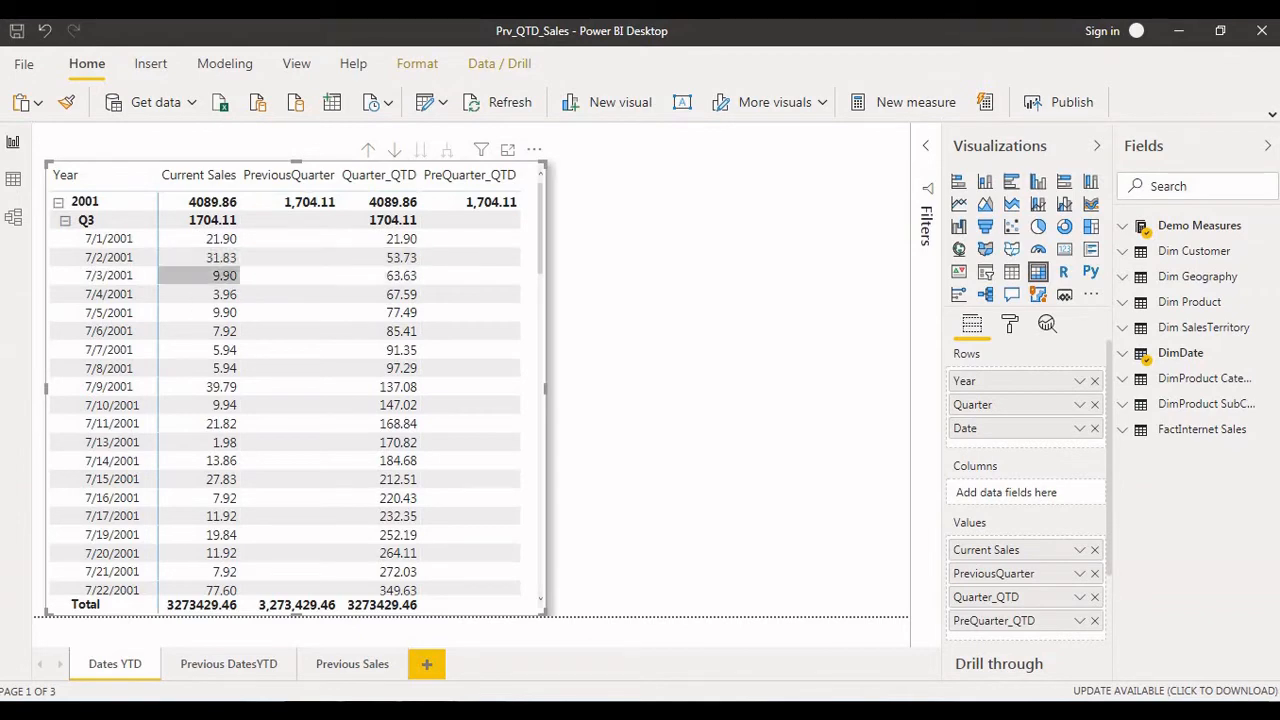
{"action": "scroll", "coordinate": [402, 238], "scroll_direction": "down", "scroll_amount": 1}
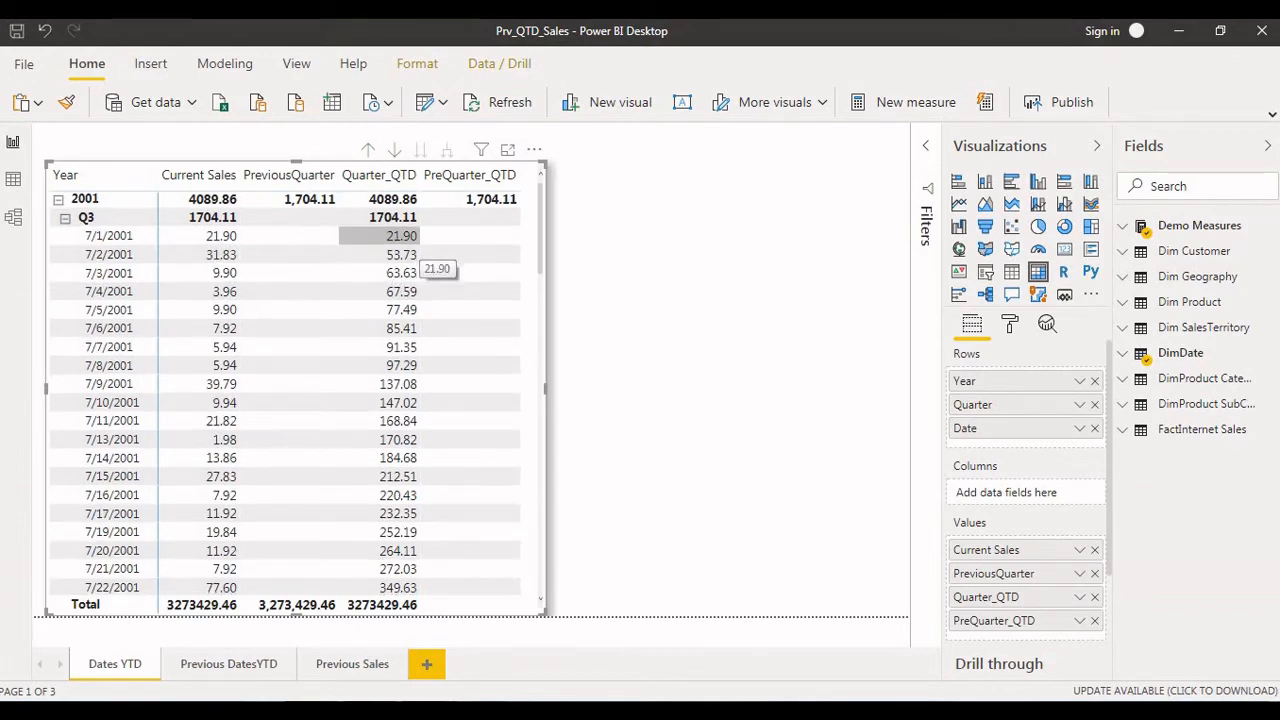
{"action": "scroll", "coordinate": [400, 245], "scroll_direction": "down", "scroll_amount": 3}
{"action": "scroll", "coordinate": [380, 249], "scroll_direction": "up", "scroll_amount": 3}
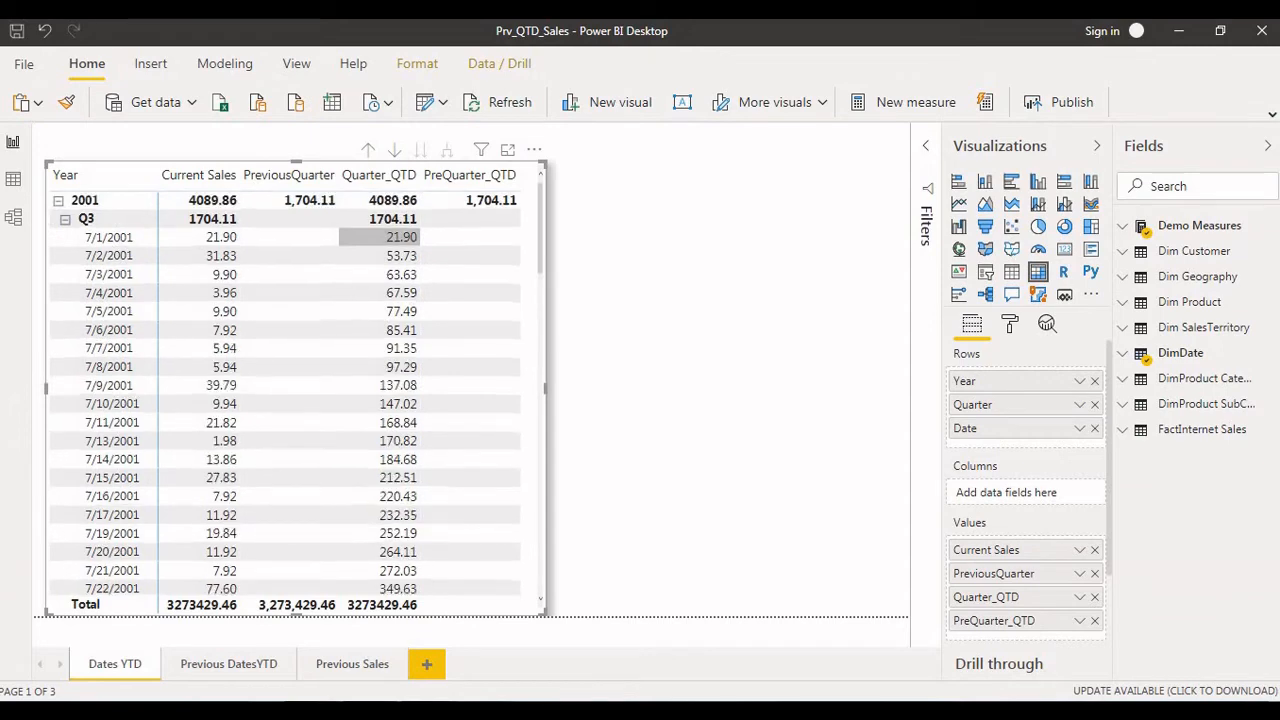
{"action": "scroll", "coordinate": [380, 249], "scroll_direction": "down", "scroll_amount": 6}
{"action": "scroll", "coordinate": [380, 247], "scroll_direction": "down", "scroll_amount": 15}
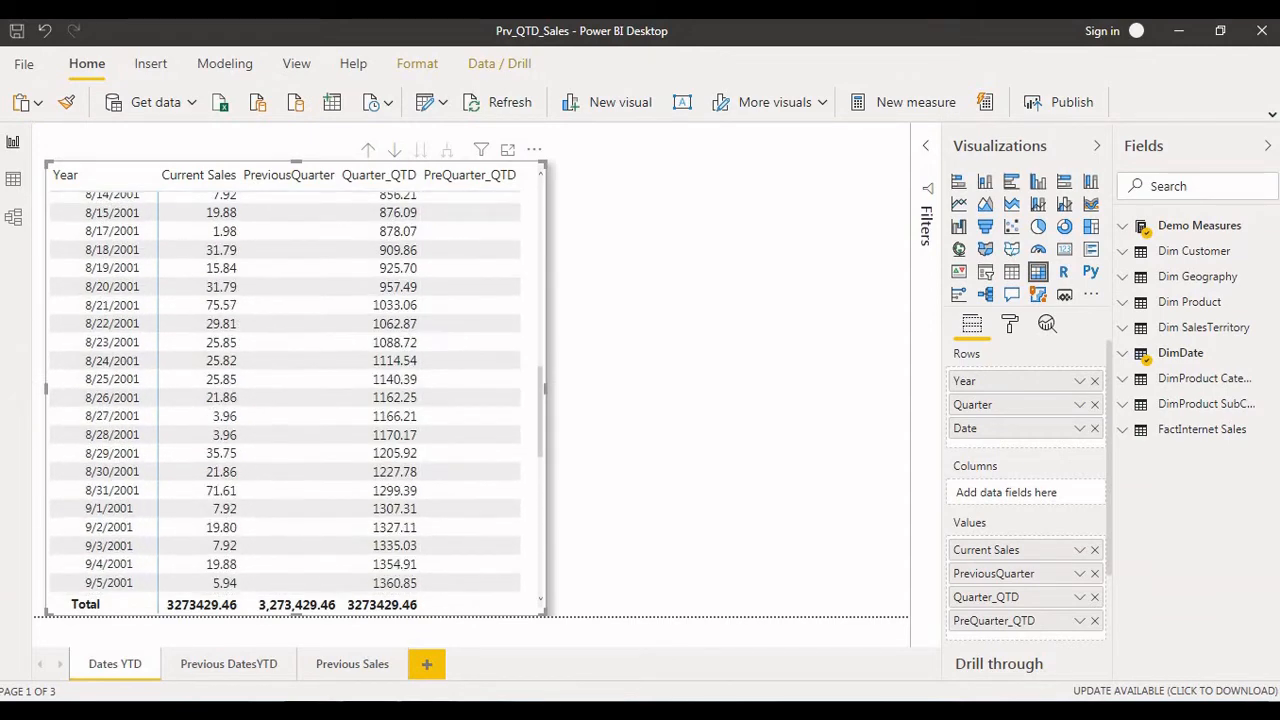
{"action": "scroll", "coordinate": [380, 200], "scroll_direction": "down", "scroll_amount": 6}
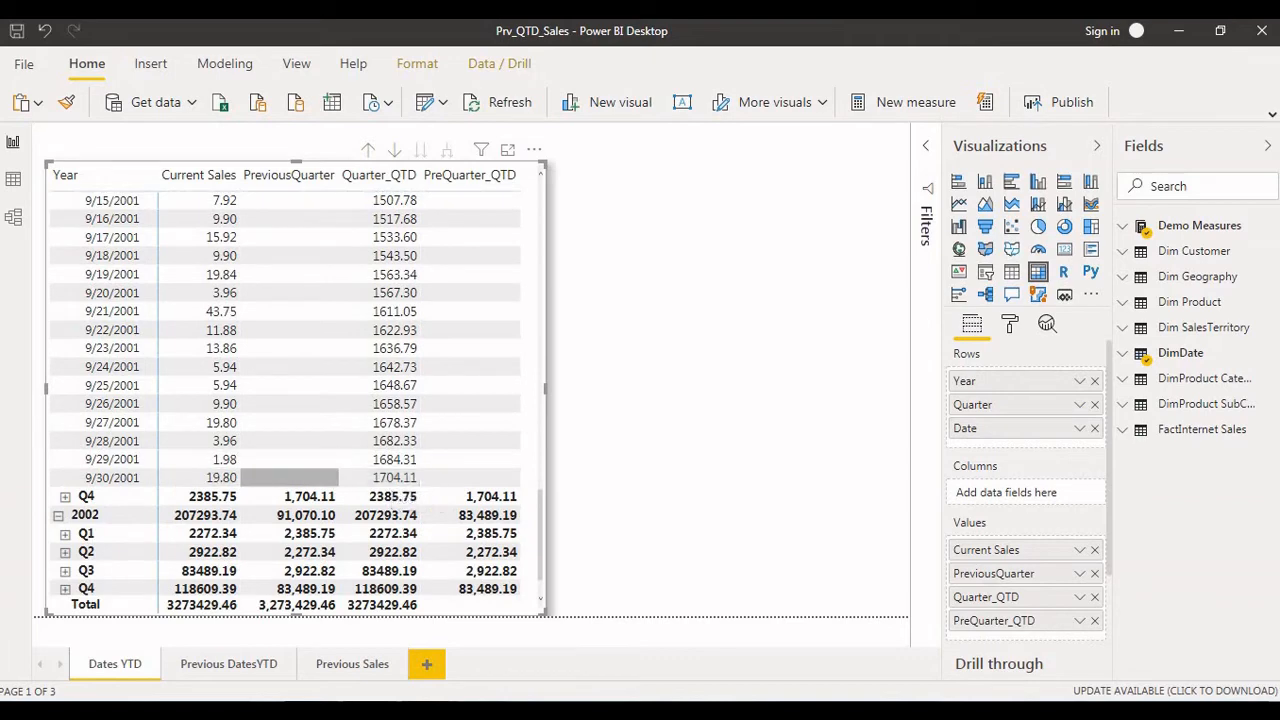
Expand Q4 of 2001 into its dates and compare its daily PreQuarter_QTD values with the Quarter_QTD values of Q3
{"action": "left_click", "coordinate": [65, 496]}
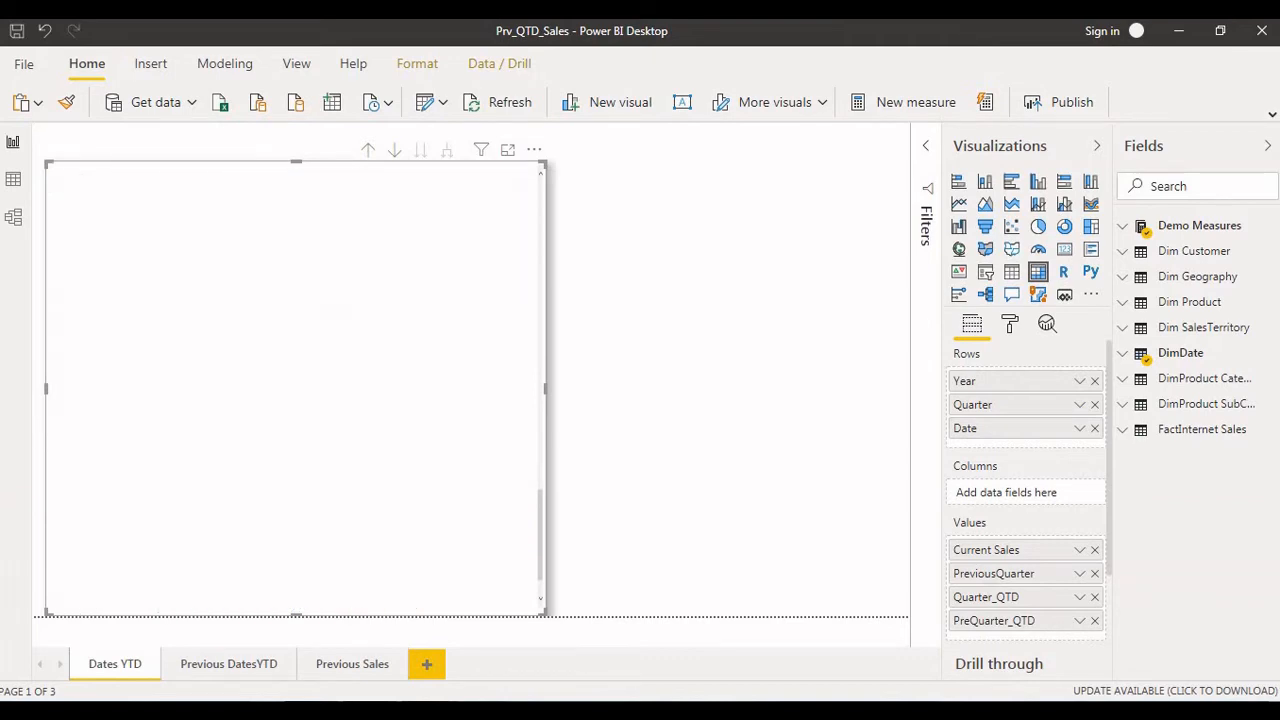
{"action": "scroll", "coordinate": [289, 451], "scroll_direction": "down", "scroll_amount": 3}
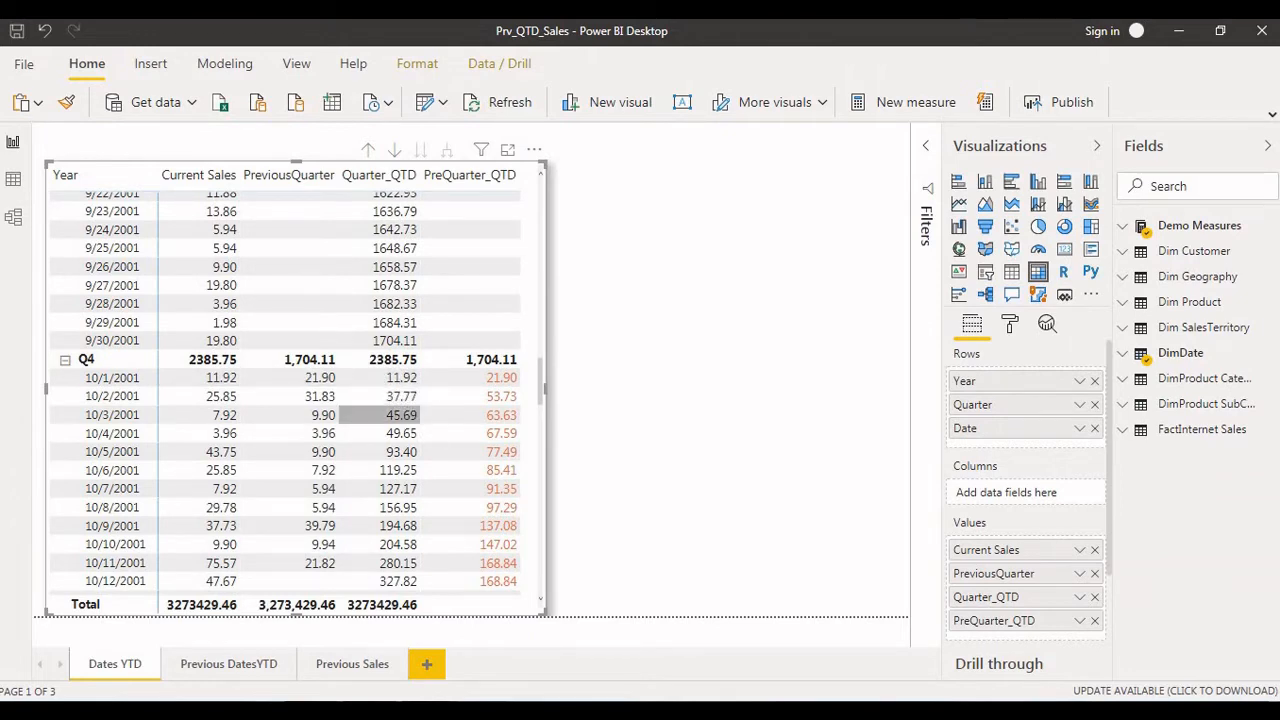
{"action": "scroll", "coordinate": [401, 420], "scroll_direction": "down", "scroll_amount": 10}
{"action": "scroll", "coordinate": [330, 445], "scroll_direction": "up", "scroll_amount": 8}
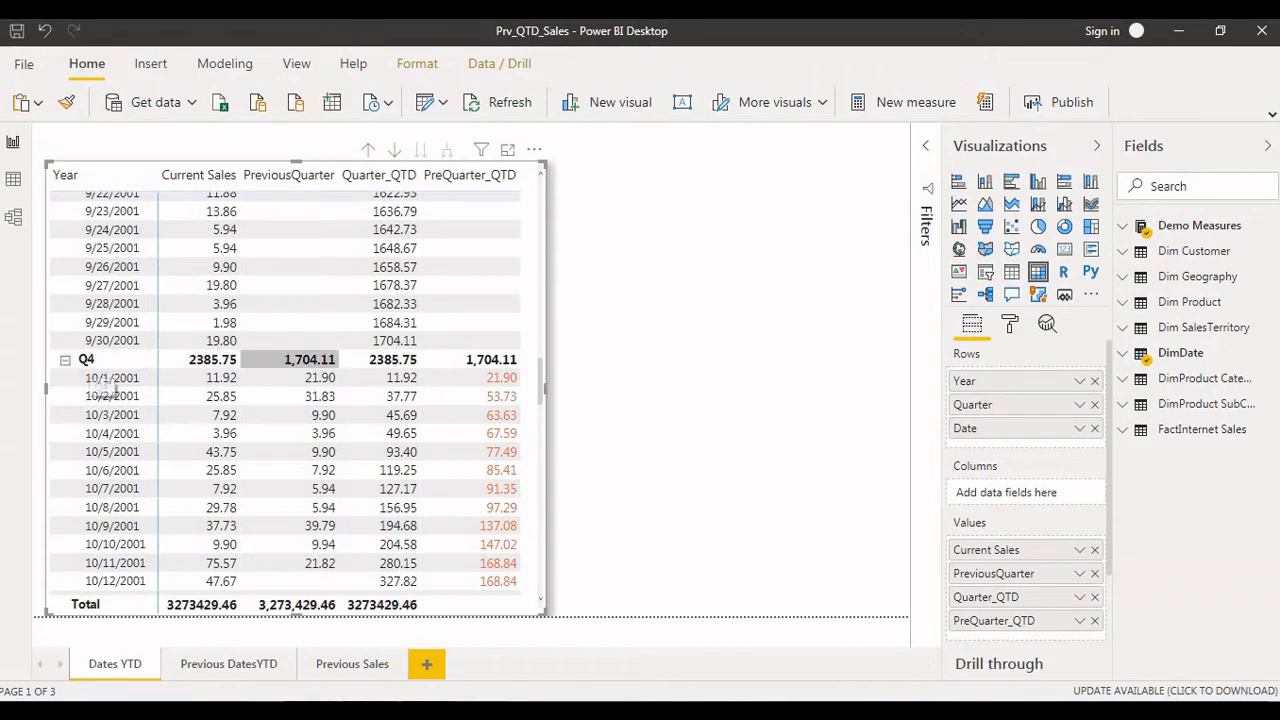
{"action": "scroll", "coordinate": [300, 360], "scroll_direction": "up", "scroll_amount": 15}
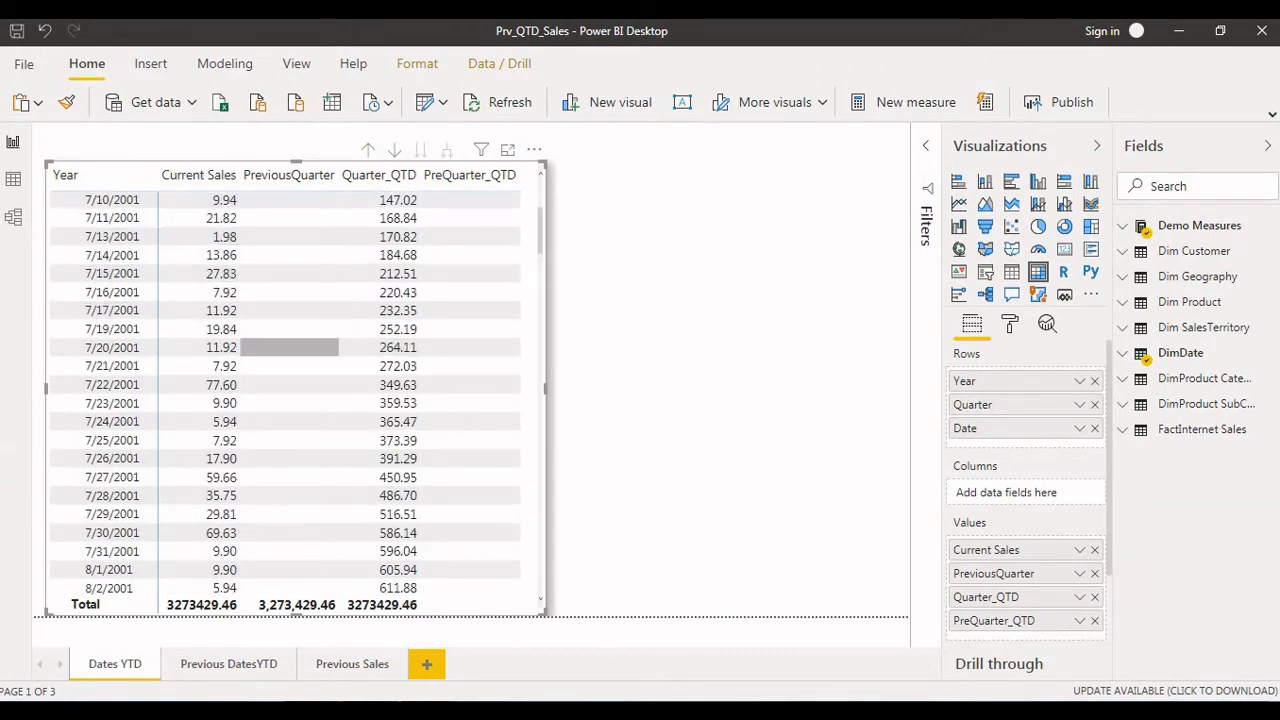
{"action": "scroll", "coordinate": [290, 421], "scroll_direction": "down", "scroll_amount": 12}
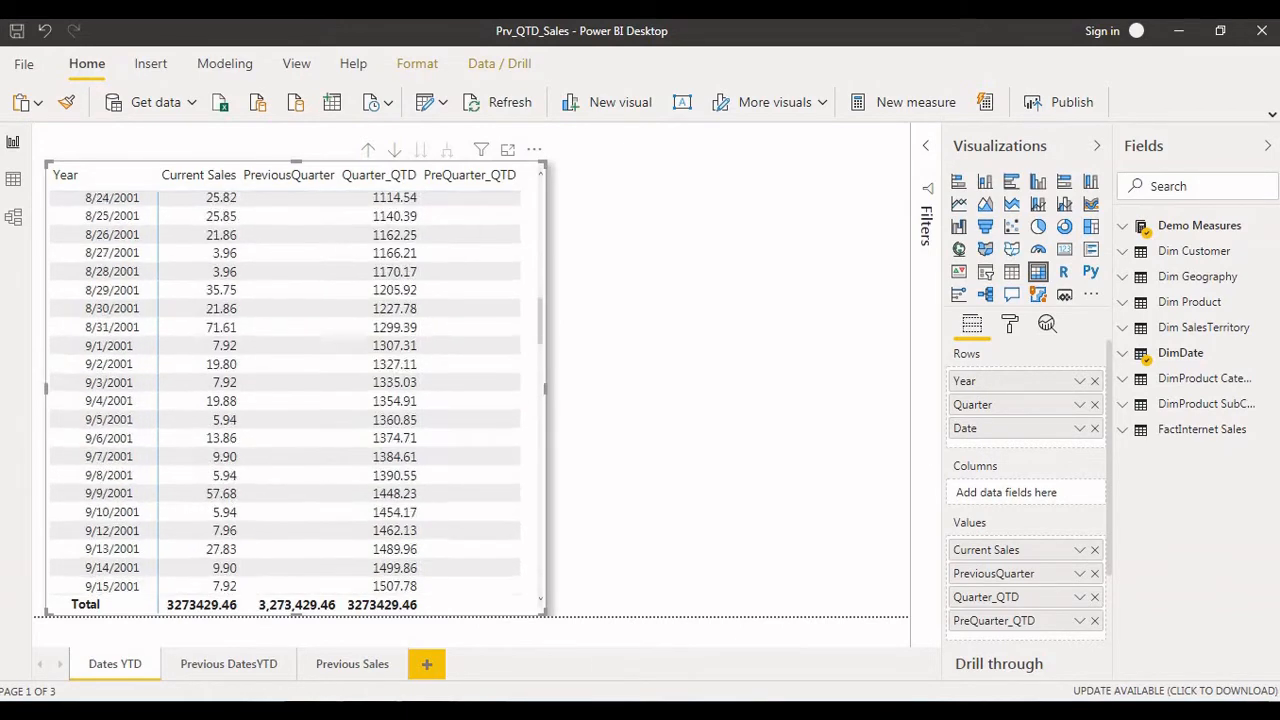
{"action": "scroll", "coordinate": [290, 421], "scroll_direction": "down", "scroll_amount": 5}
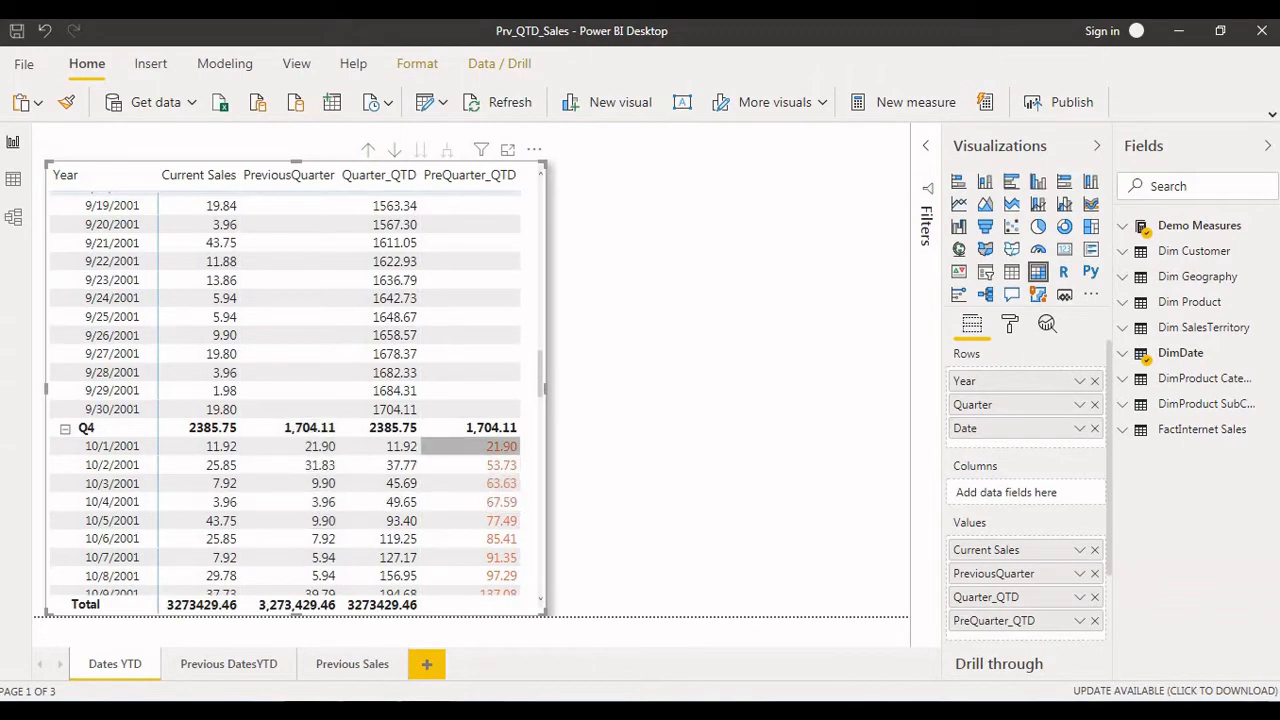
{"action": "scroll", "coordinate": [505, 460], "scroll_direction": "down", "scroll_amount": 6}
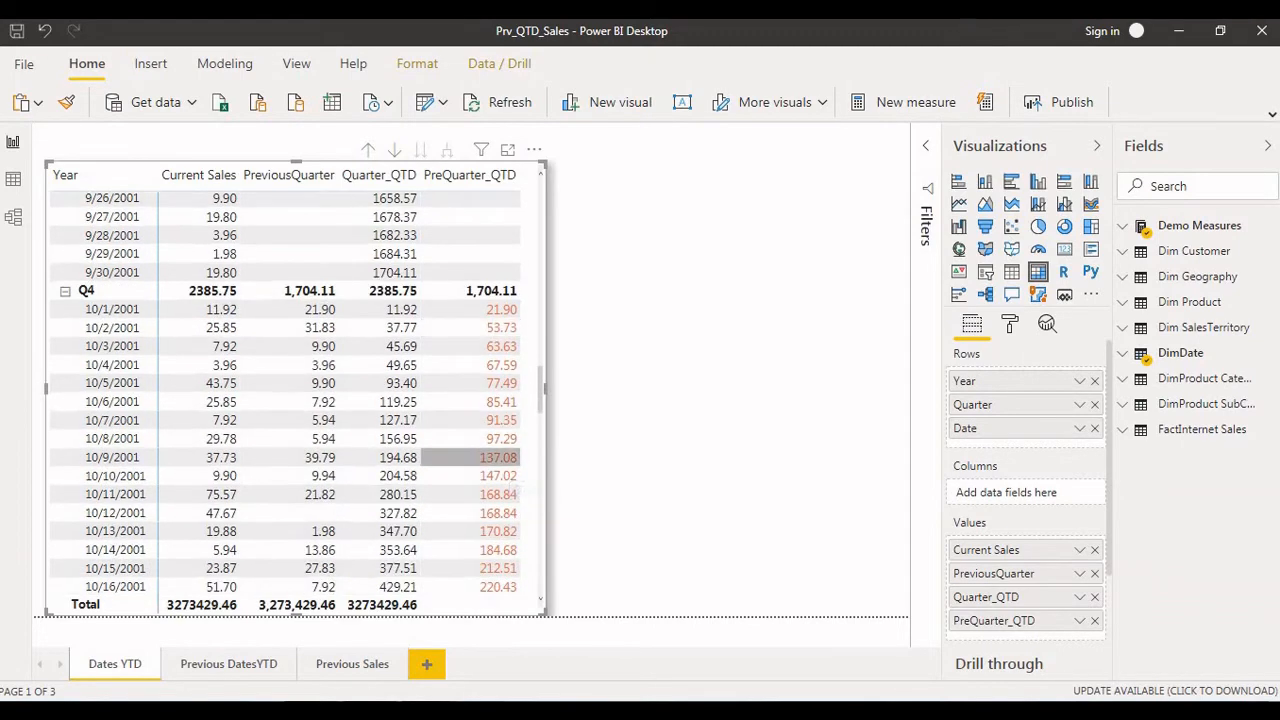
{"action": "scroll", "coordinate": [508, 463], "scroll_direction": "down", "scroll_amount": 15}
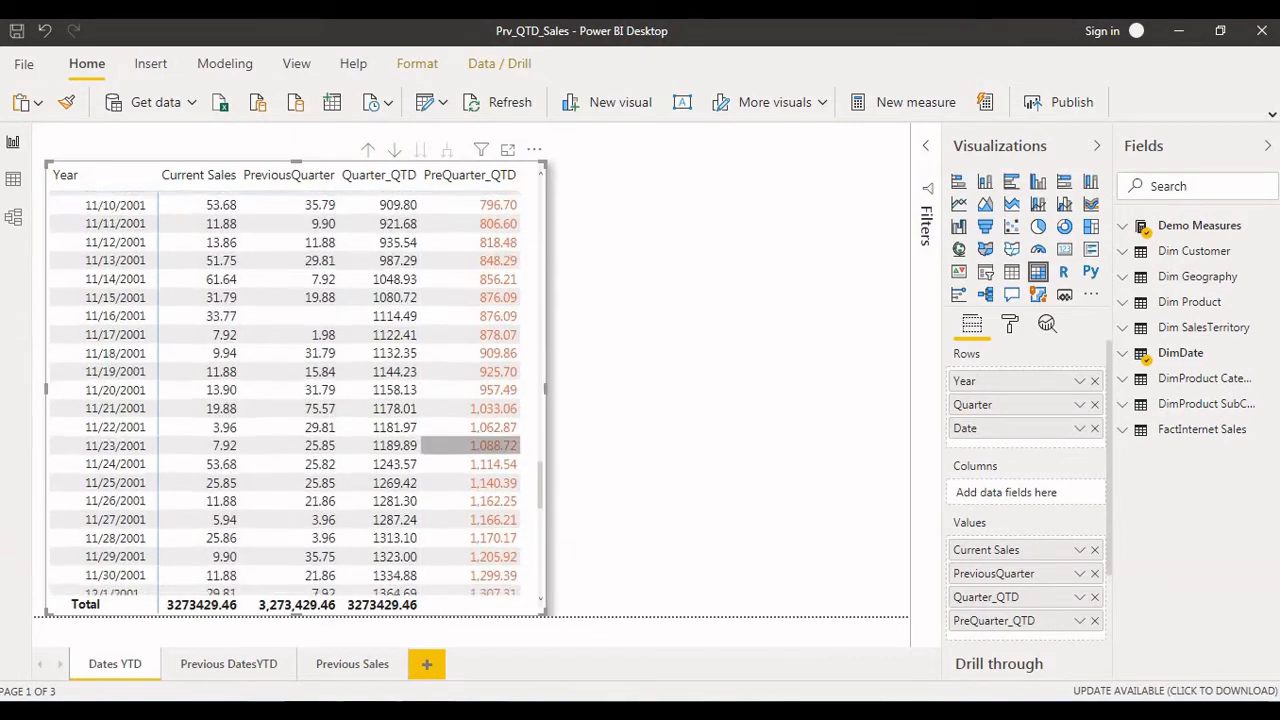
{"action": "scroll", "coordinate": [470, 450], "scroll_direction": "down", "scroll_amount": 6}
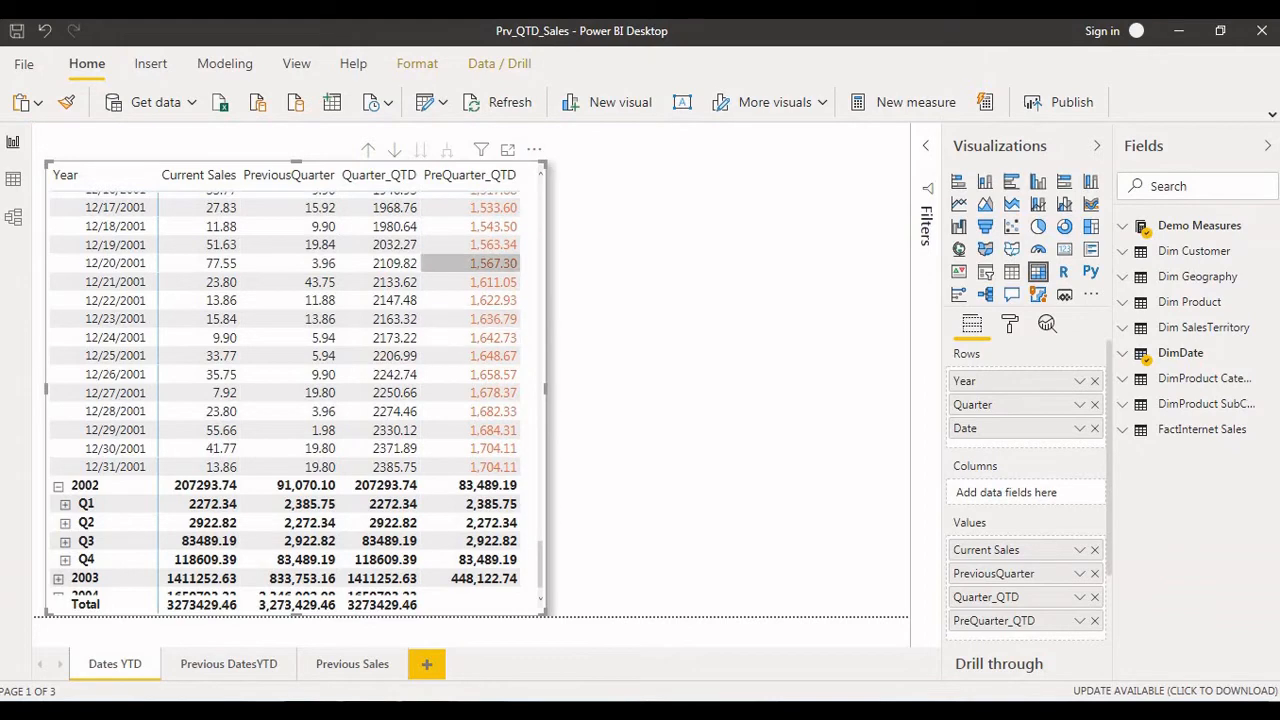
{"action": "scroll", "coordinate": [290, 430], "scroll_direction": "down", "scroll_amount": 2}
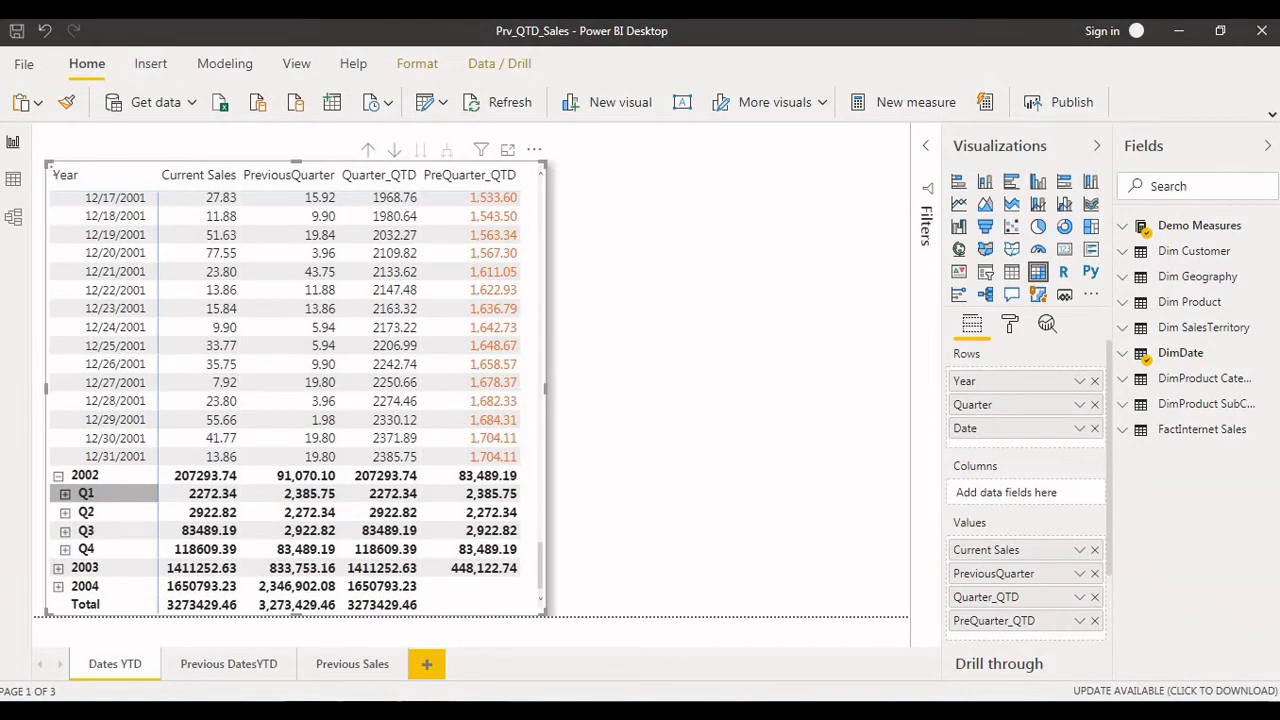
{"action": "left_click", "coordinate": [64, 493]}
{"action": "scroll", "coordinate": [290, 456], "scroll_direction": "down", "scroll_amount": 4}
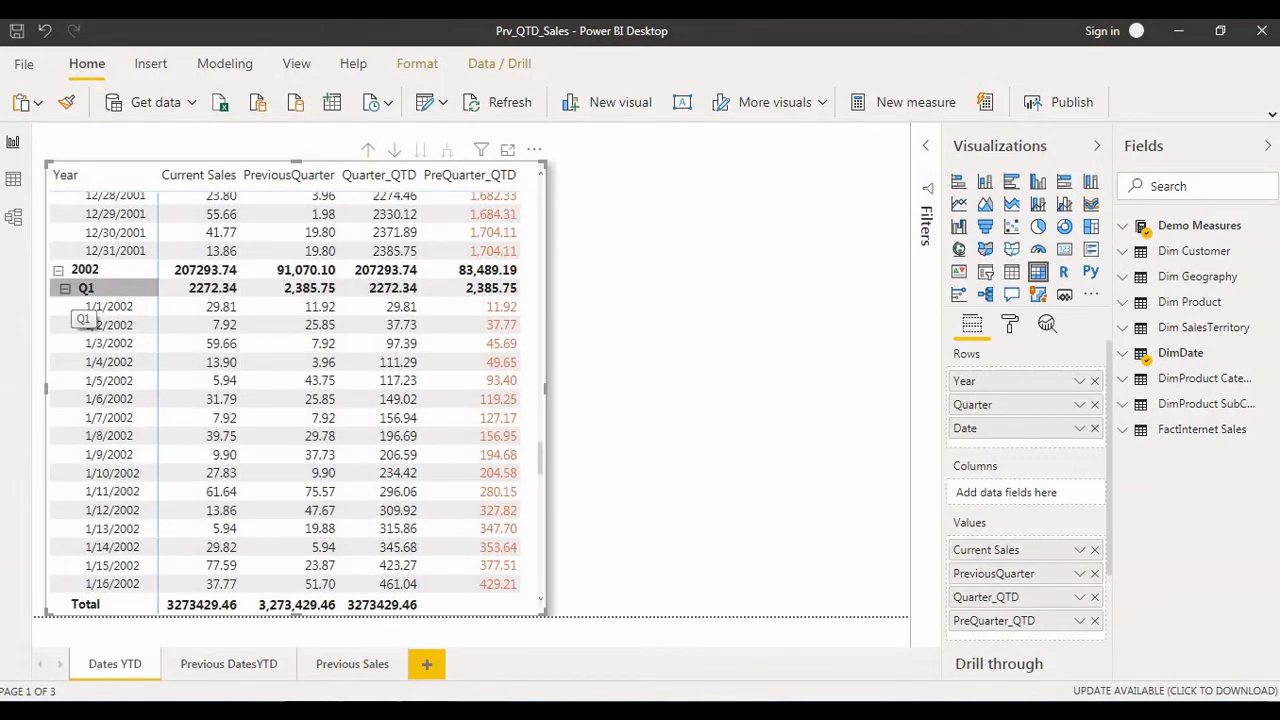
{"action": "left_click", "coordinate": [64, 288]}
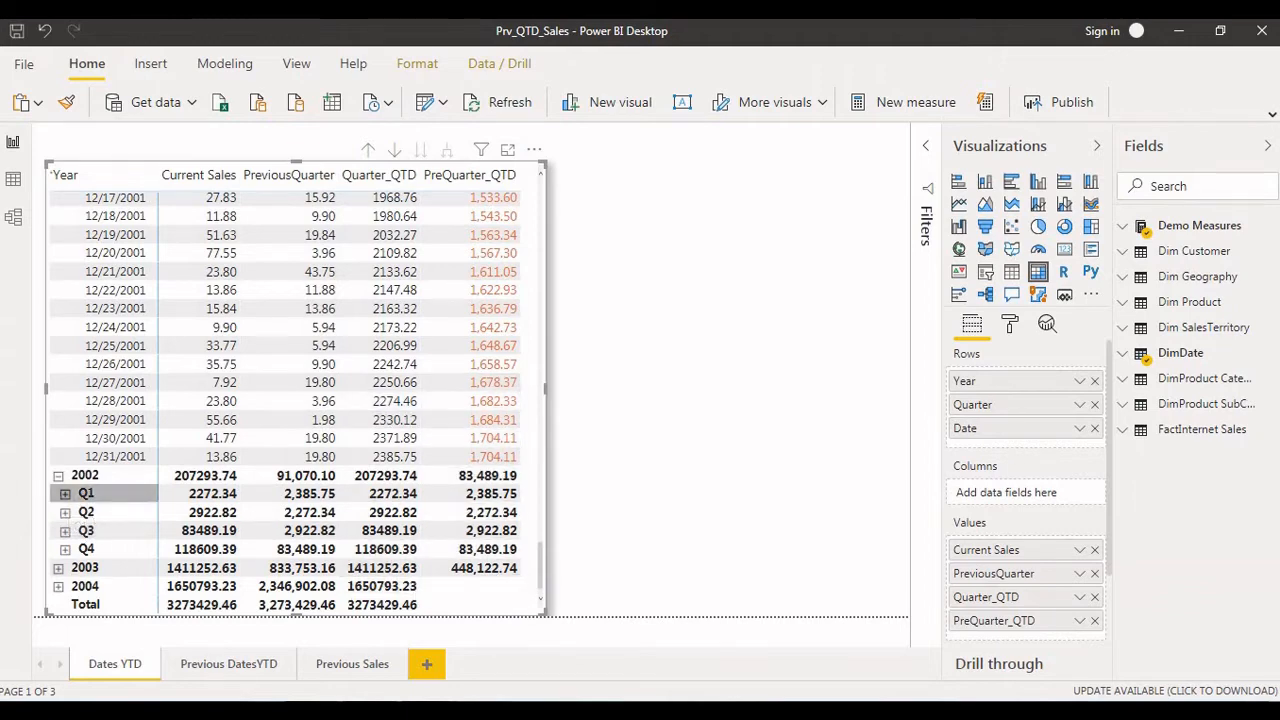
Expand Q1 of 2002 into its dates and examine the daily PreQuarter_QTD values for January and February
{"action": "left_click", "coordinate": [65, 493]}
{"action": "scroll", "coordinate": [200, 473], "scroll_direction": "down", "scroll_amount": 2}
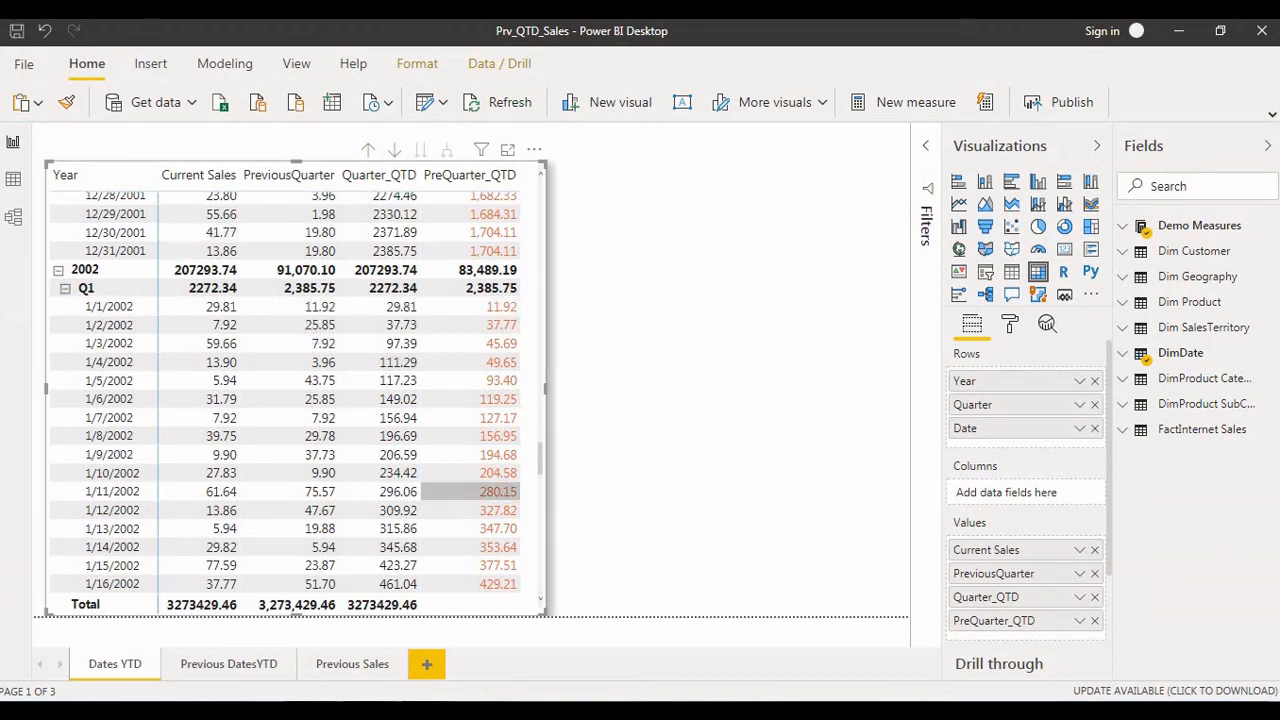
{"action": "scroll", "coordinate": [470, 380], "scroll_direction": "down", "scroll_amount": 5}
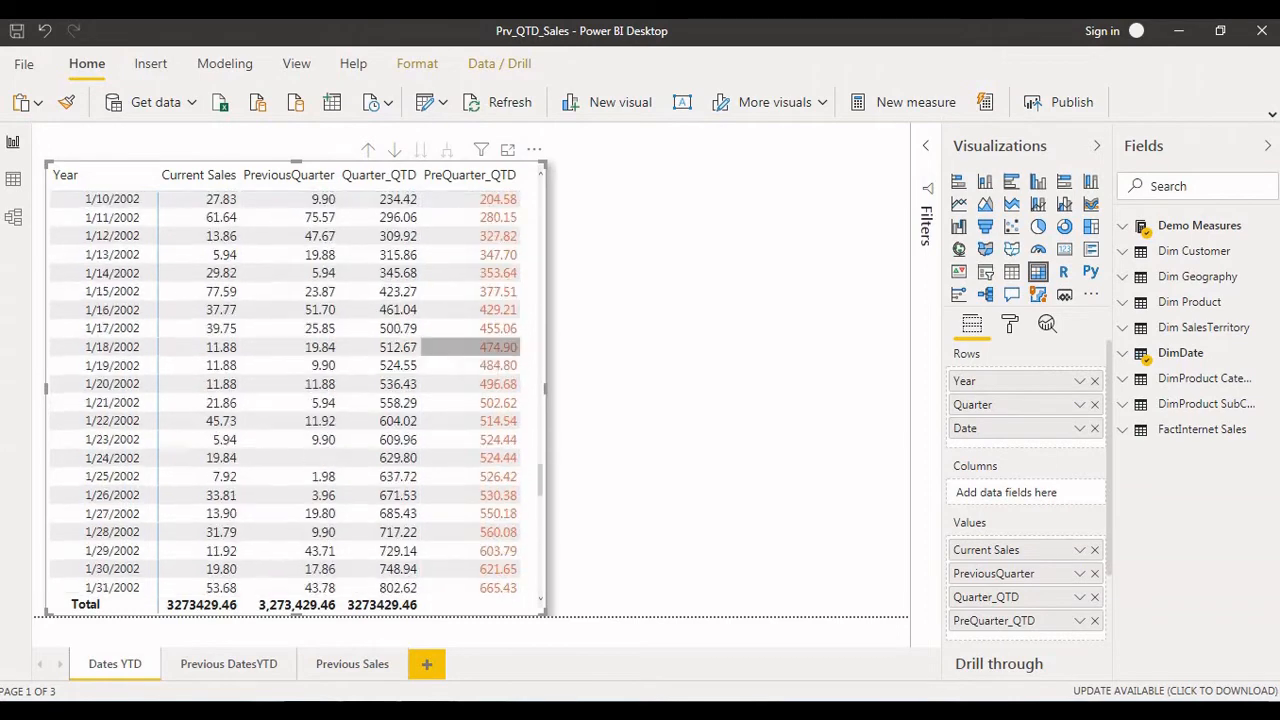
{"action": "scroll", "coordinate": [470, 360], "scroll_direction": "down", "scroll_amount": 5}
{"action": "scroll", "coordinate": [470, 340], "scroll_direction": "down", "scroll_amount": 4}
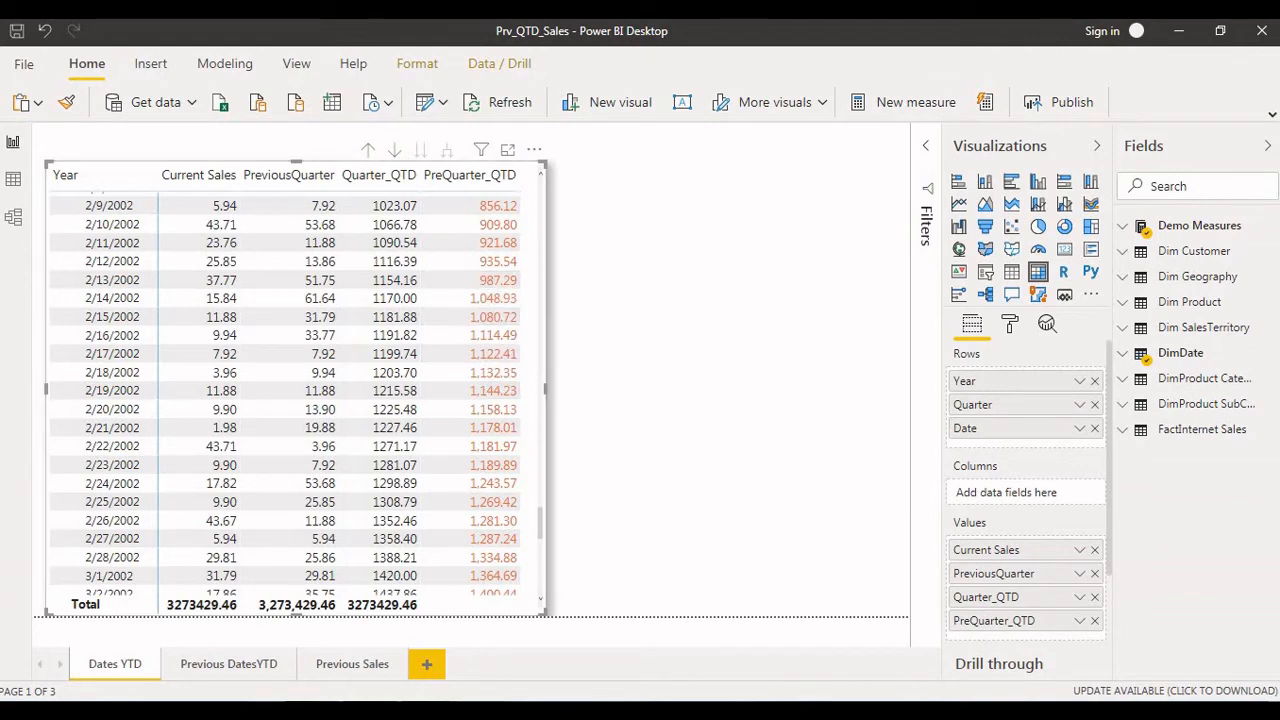
Review the font color conditional formatting of PreQuarter_QTD and accept its diverging color scale for values only
{"action": "scroll", "coordinate": [1027, 480], "scroll_direction": "down", "scroll_amount": 2}
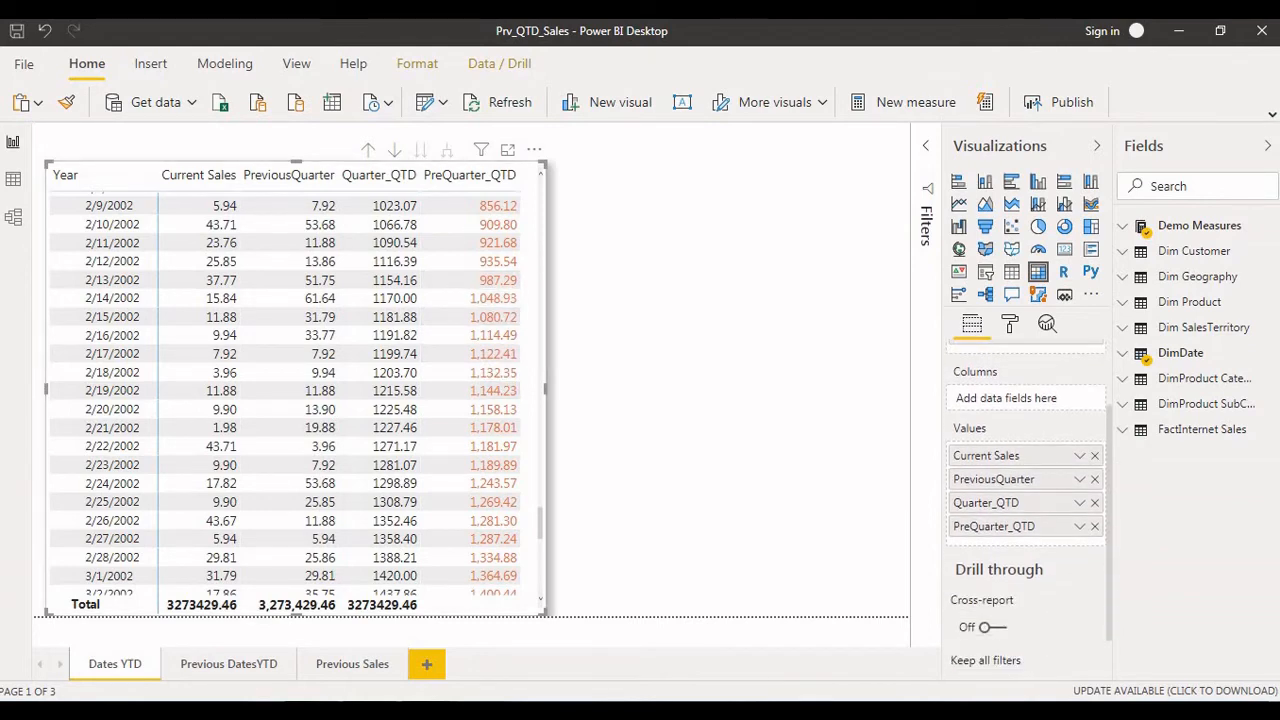
{"action": "left_click", "coordinate": [1079, 526]}
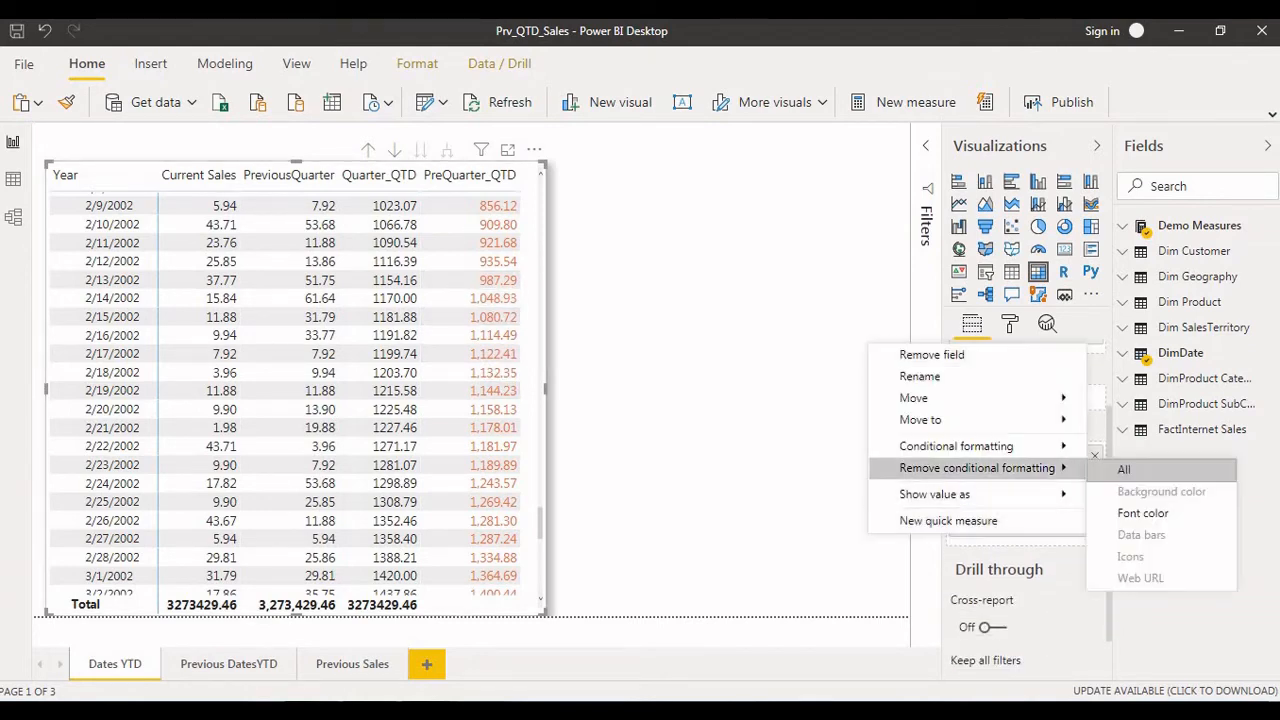
{"action": "mouse_move", "coordinate": [960, 446]}
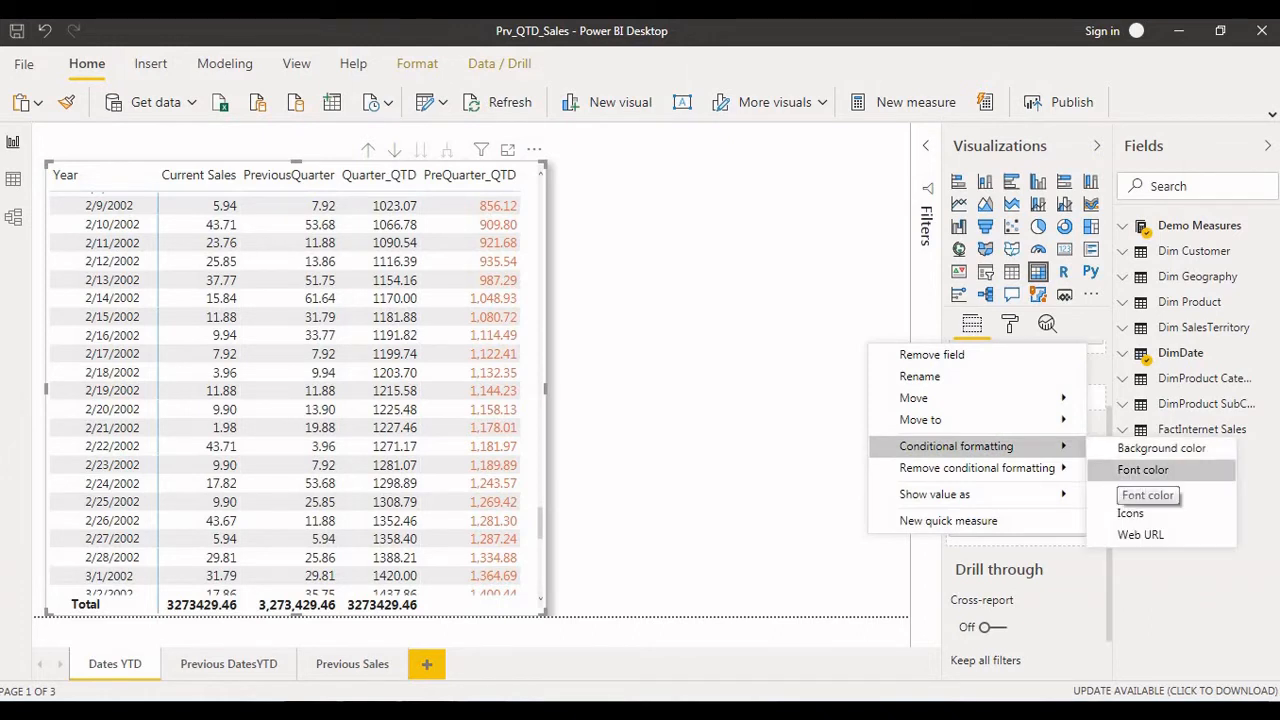
{"action": "left_click", "coordinate": [1143, 469]}
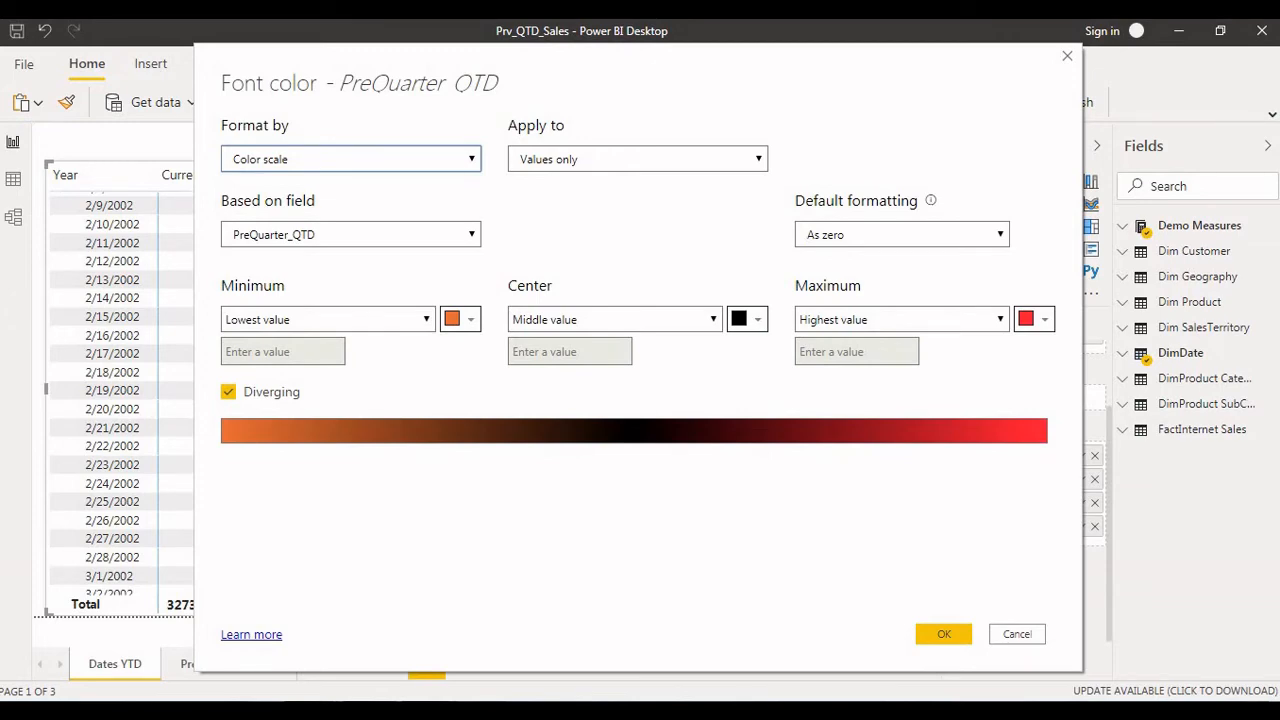
{"action": "left_click", "coordinate": [944, 634]}
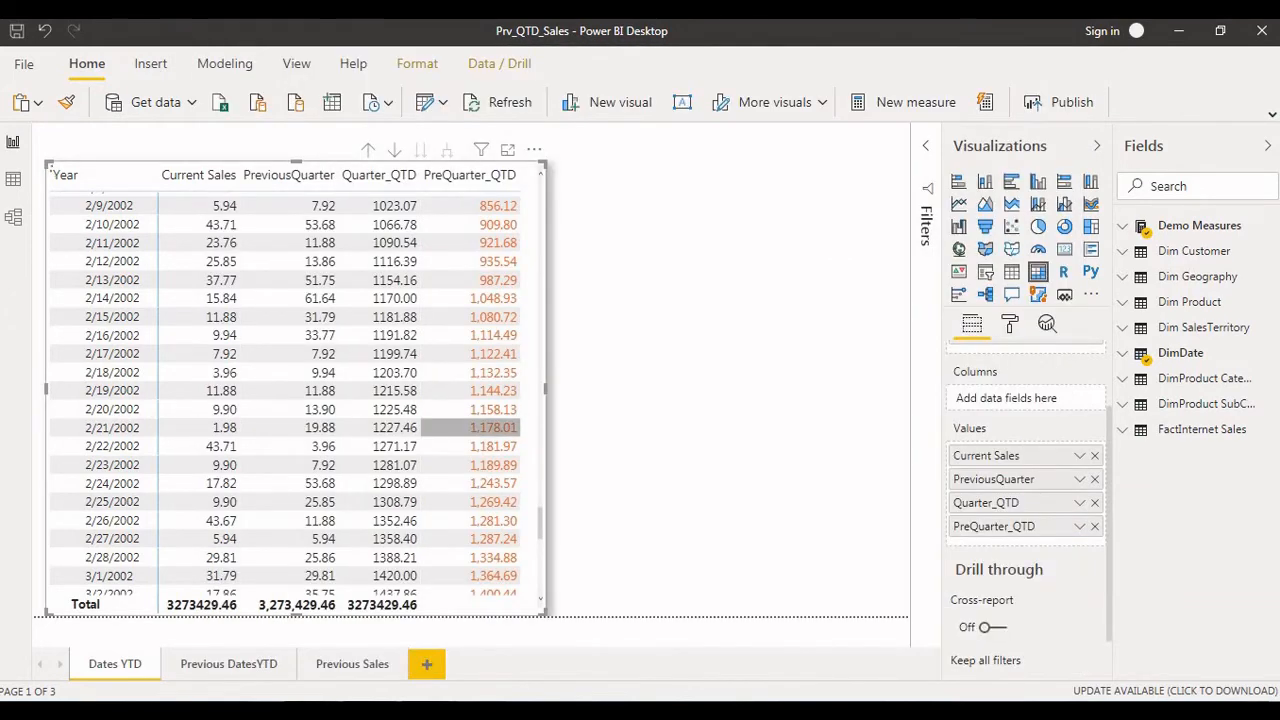
Examine the Quarter_QTD and PreQuarter_QTD values at the end of March 2002
{"action": "left_click_drag", "start_coordinate": [541, 450], "coordinate": [541, 370]}
{"action": "scroll", "coordinate": [470, 400], "scroll_direction": "down", "scroll_amount": 20}
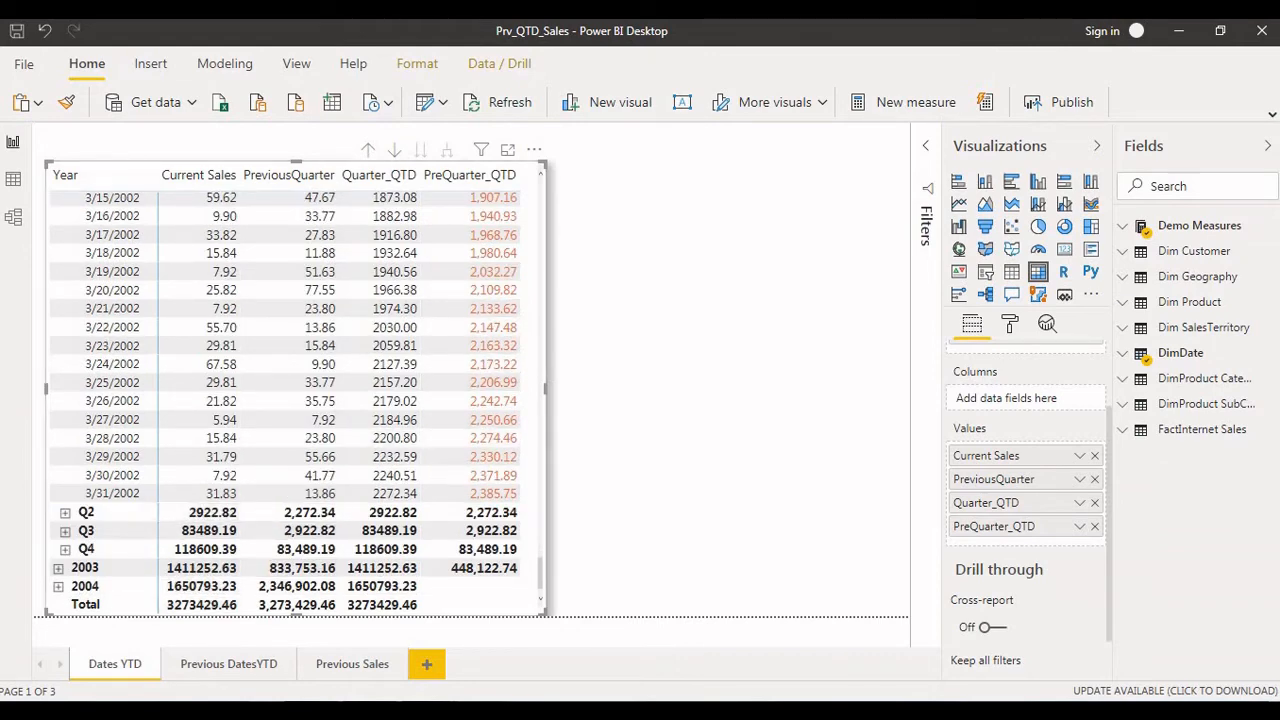
Show the Previous DatesYTD page, filter it to 2002, and compare the PreviousQuarter and Current Sales bars of Q3 and Q4
{"action": "left_click", "coordinate": [228, 663]}
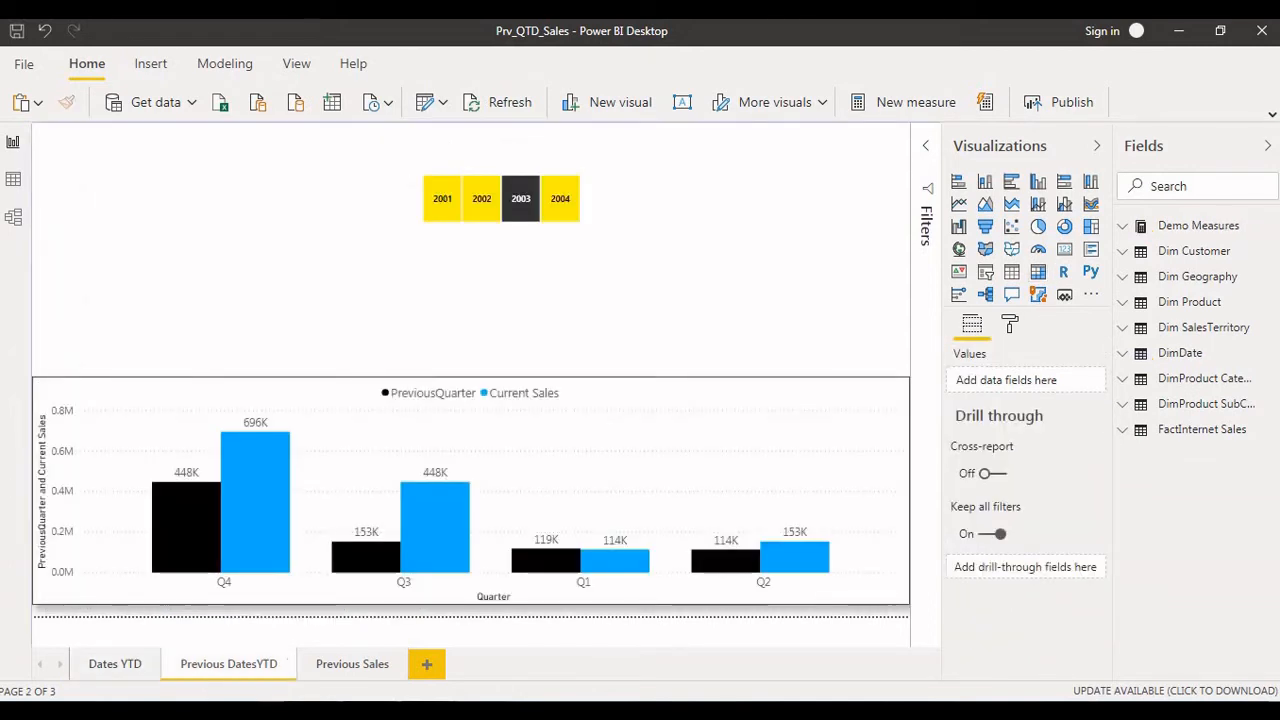
{"action": "left_click", "coordinate": [587, 200]}
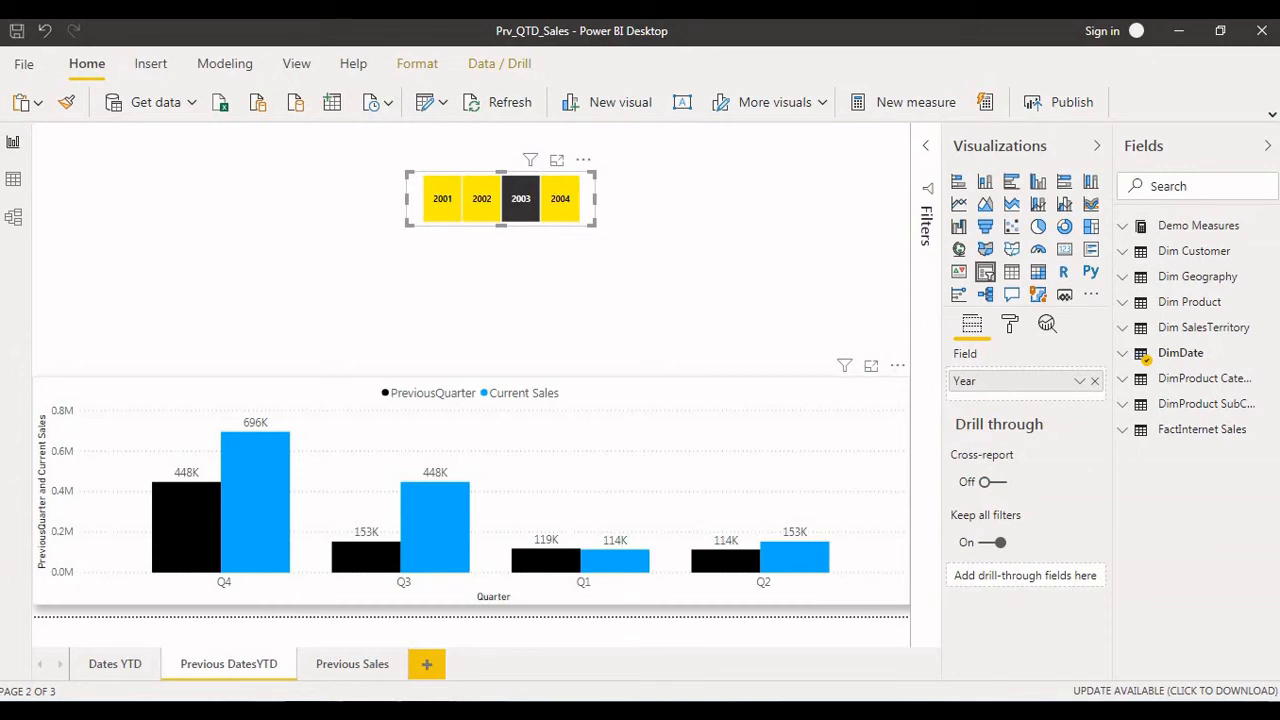
{"action": "mouse_move", "coordinate": [468, 497]}
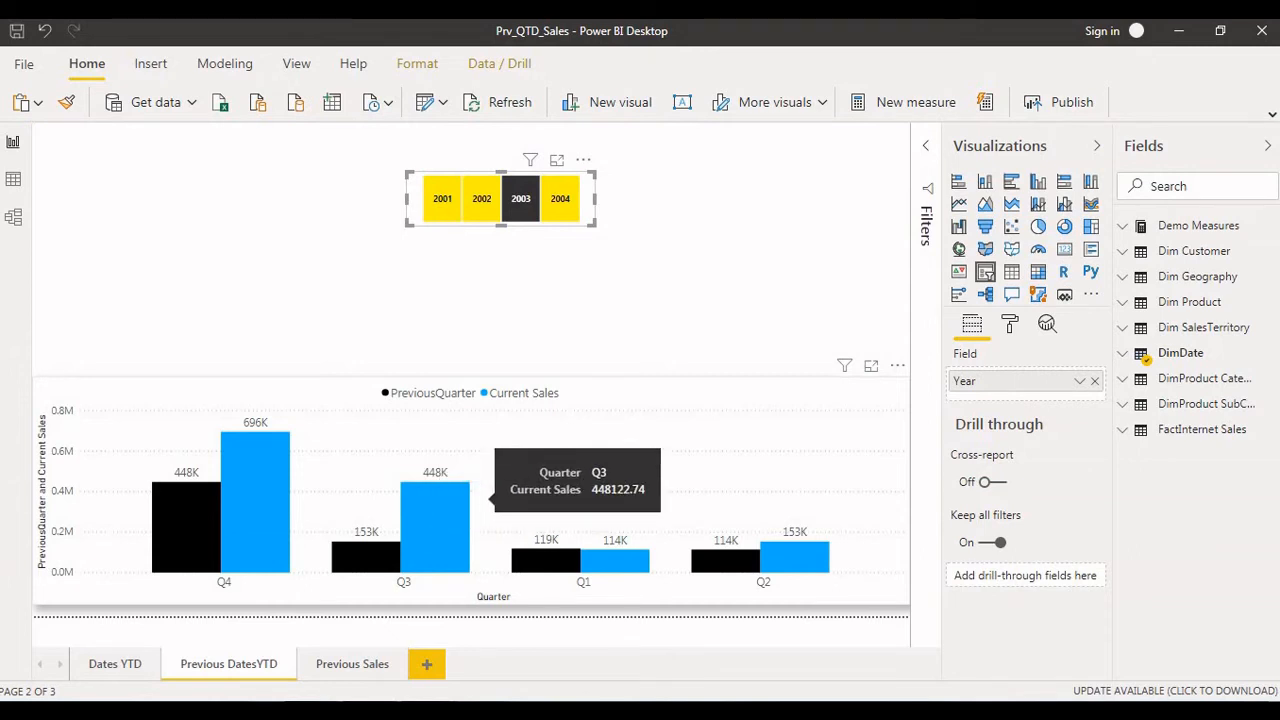
{"action": "left_click", "coordinate": [483, 200]}
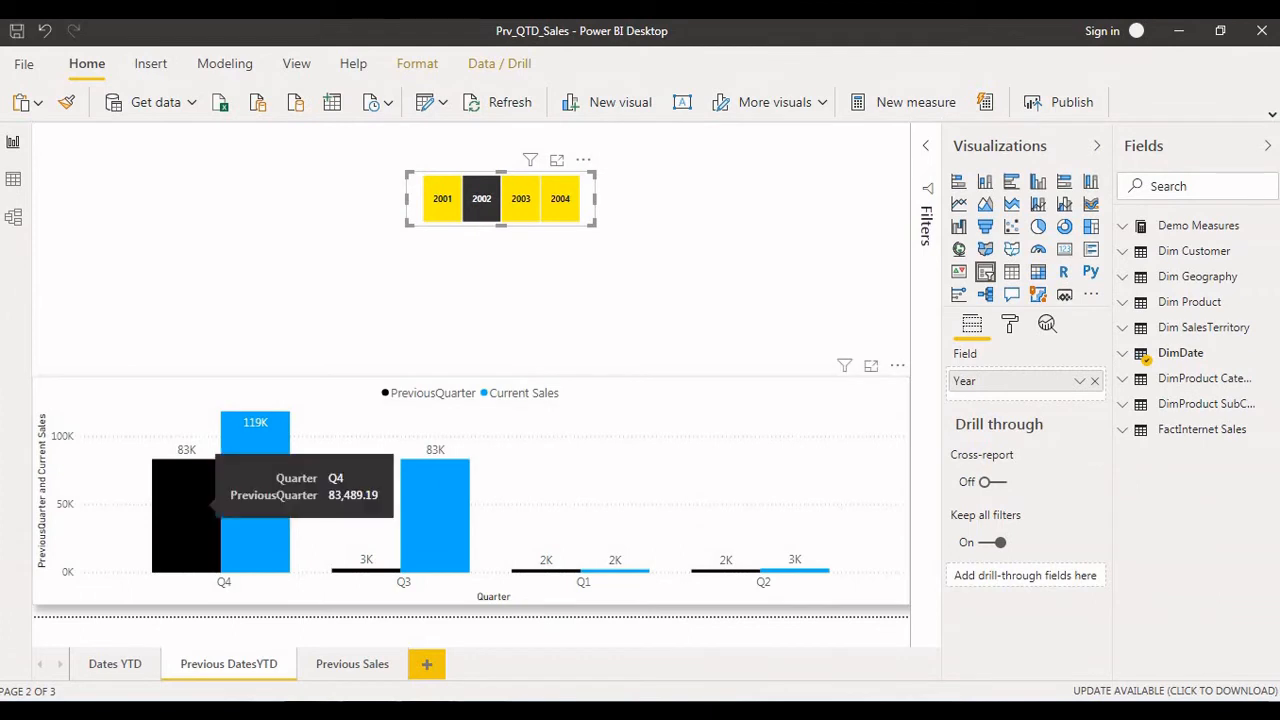
{"action": "mouse_move", "coordinate": [266, 511]}
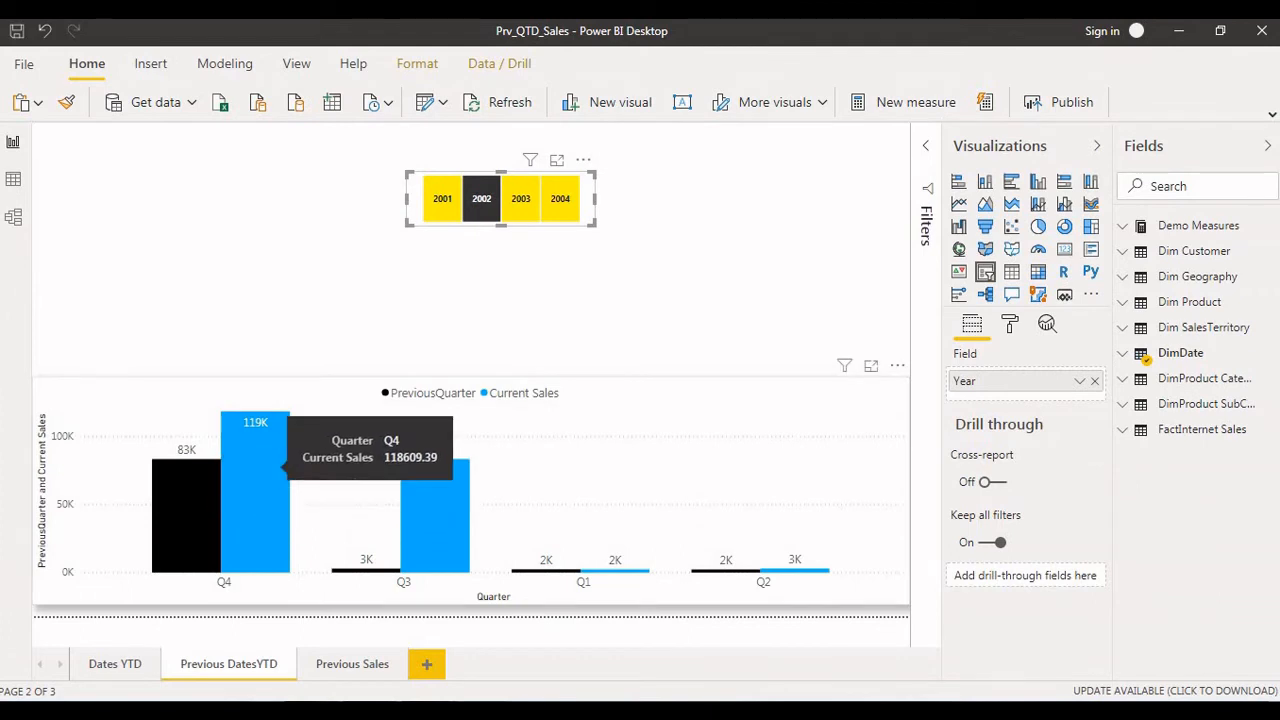
{"action": "mouse_move", "coordinate": [213, 528]}
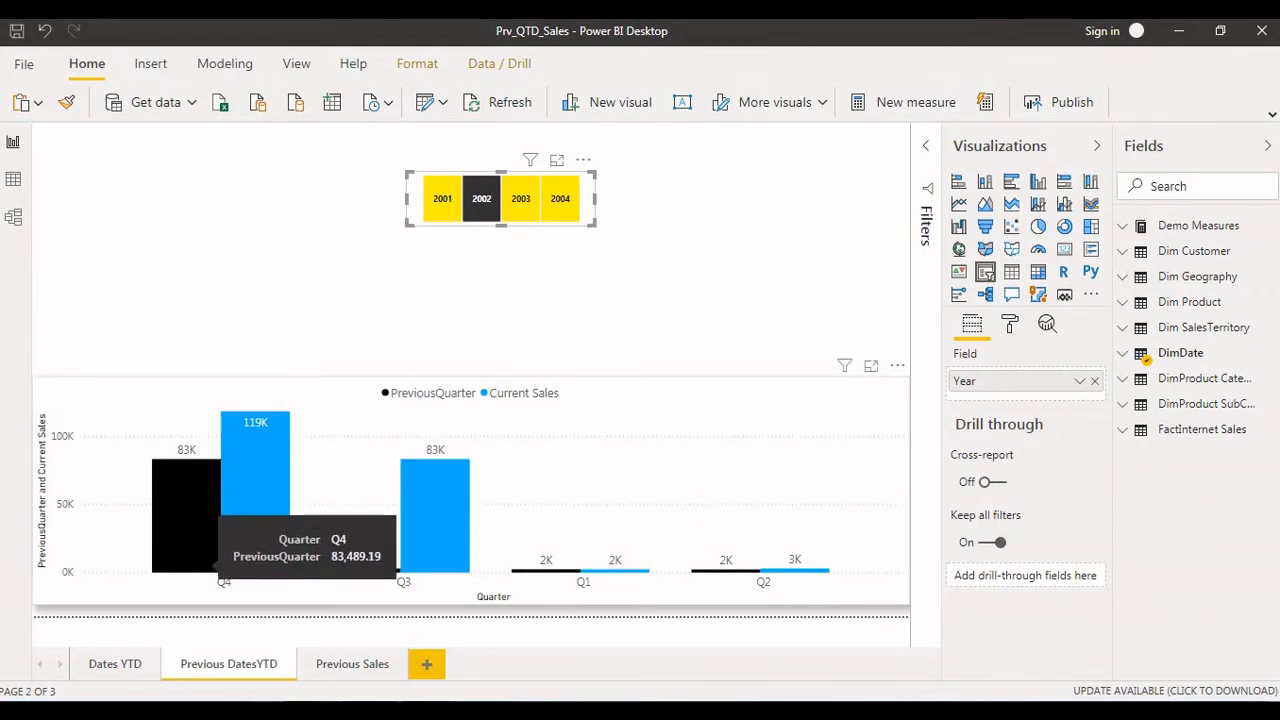
{"action": "mouse_move", "coordinate": [251, 548]}
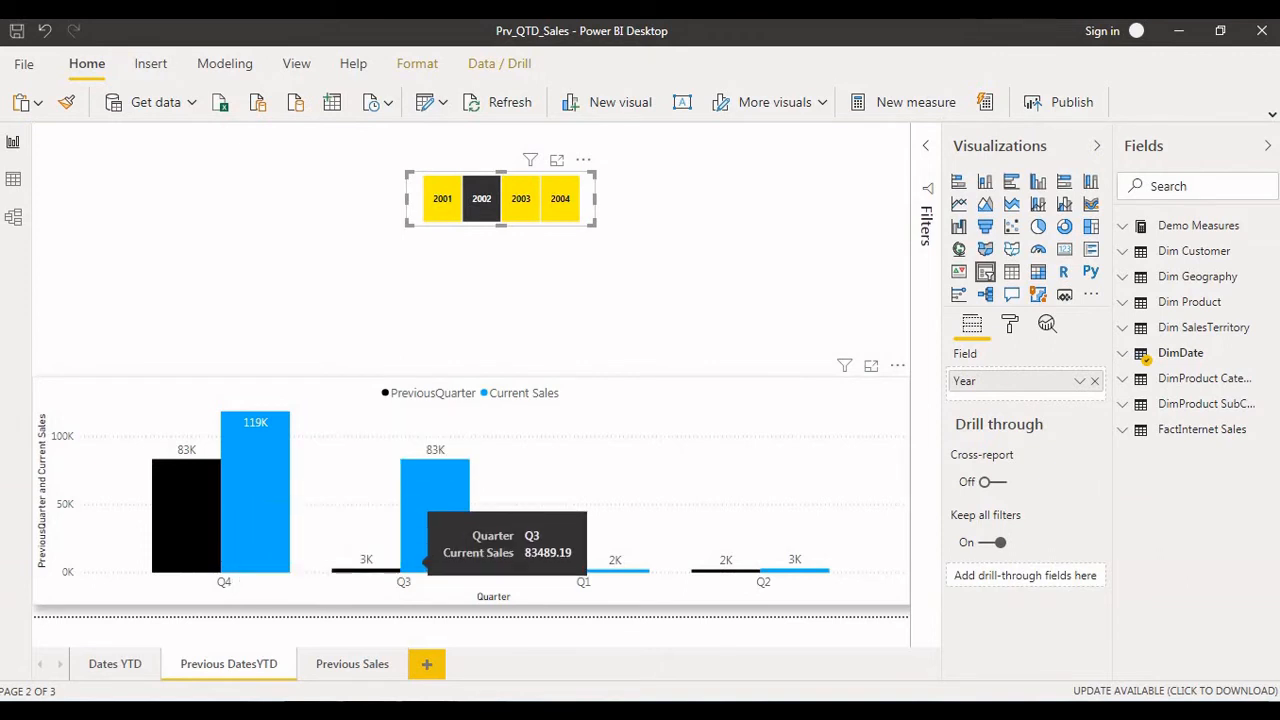
Compare the quarterly PreviousQuarter and Current Sales bars for 2003 and 2004, ending with the year filter on 2002
{"action": "left_click", "coordinate": [521, 199]}
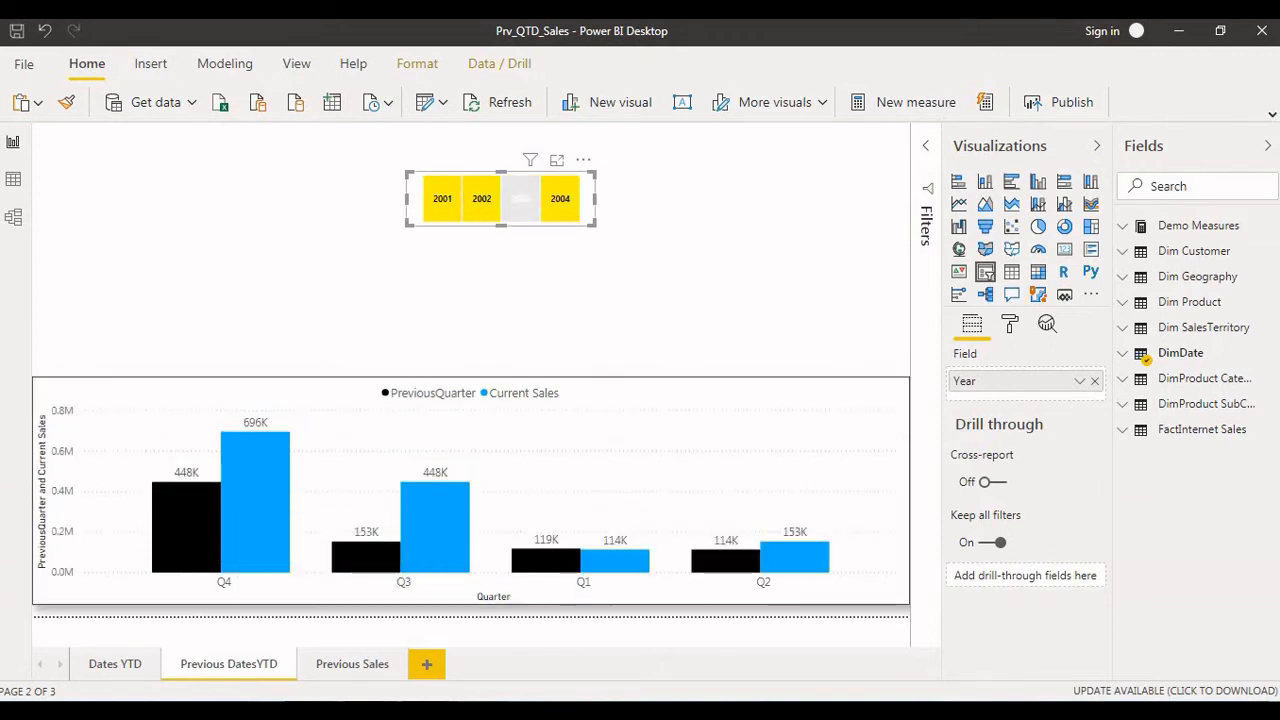
{"action": "left_click", "coordinate": [560, 199]}
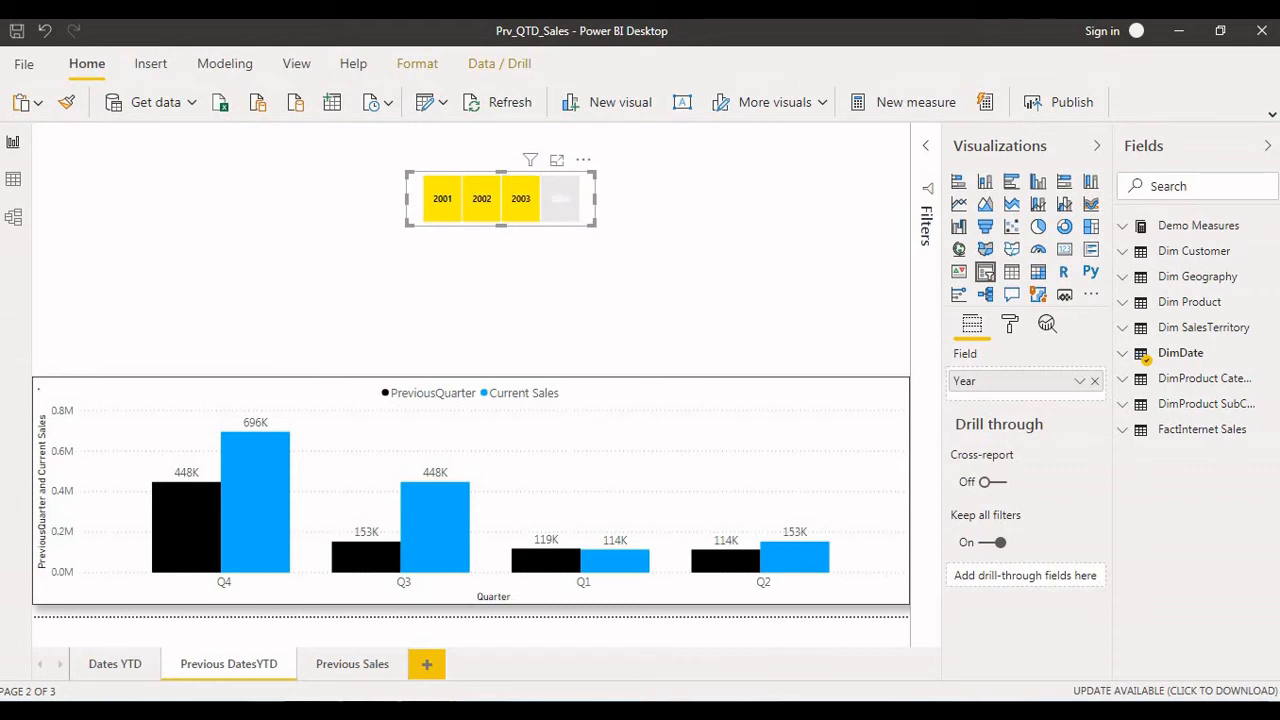
{"action": "left_click", "coordinate": [524, 199]}
{"action": "left_click", "coordinate": [482, 199]}
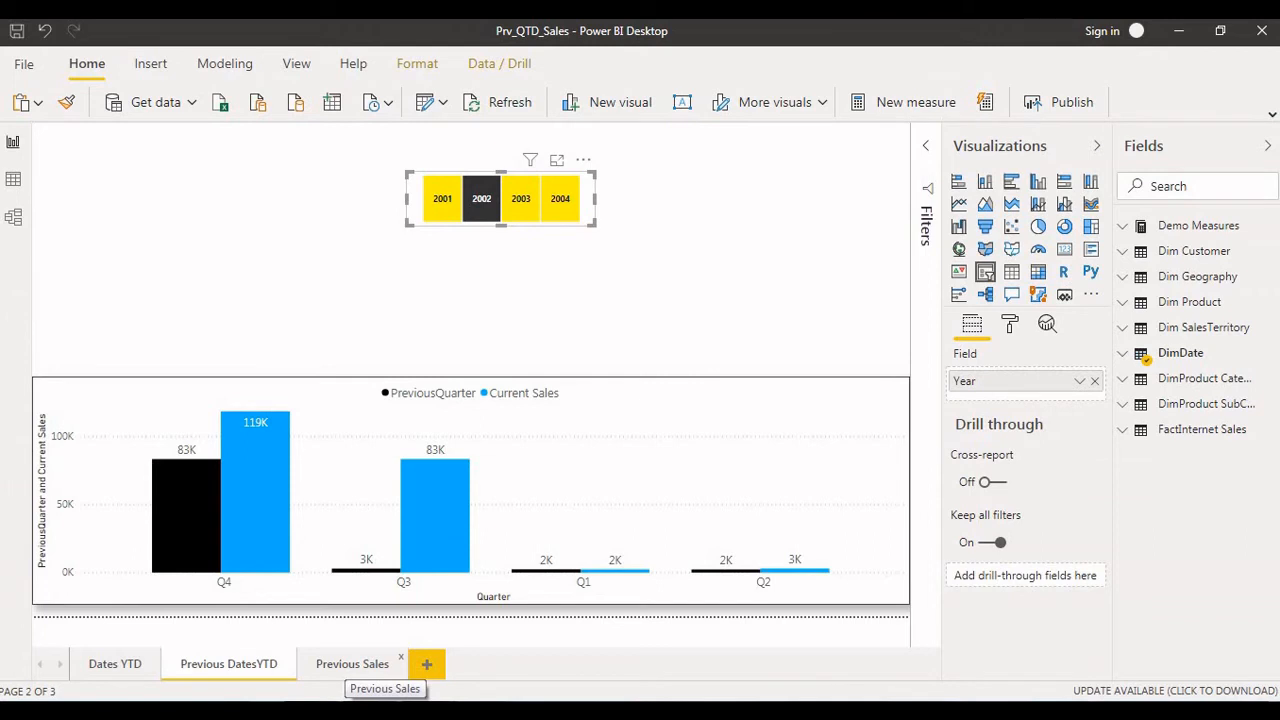
On the Previous Sales page, compare Quarter_QTD and PreQuarter_QTD by quarter for 2002, 2003 and 2004, finishing with 2003 selected
{"action": "left_click", "coordinate": [352, 664]}
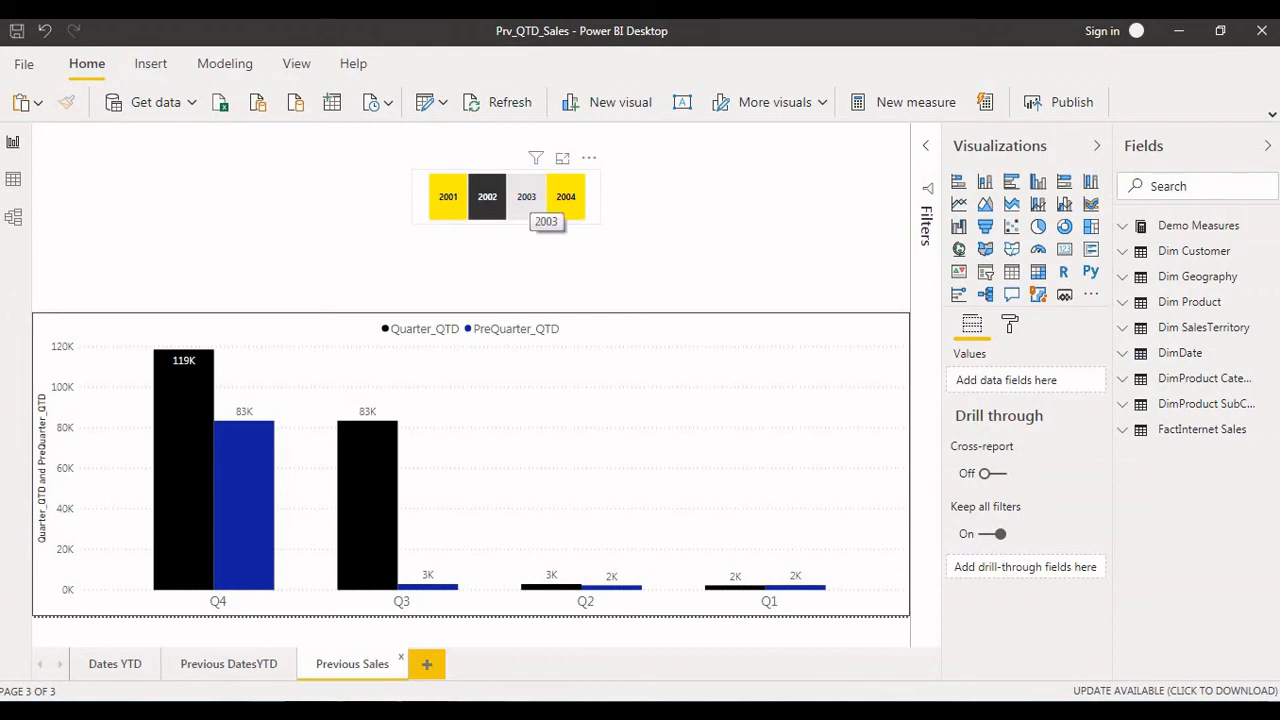
{"action": "left_click", "coordinate": [526, 197]}
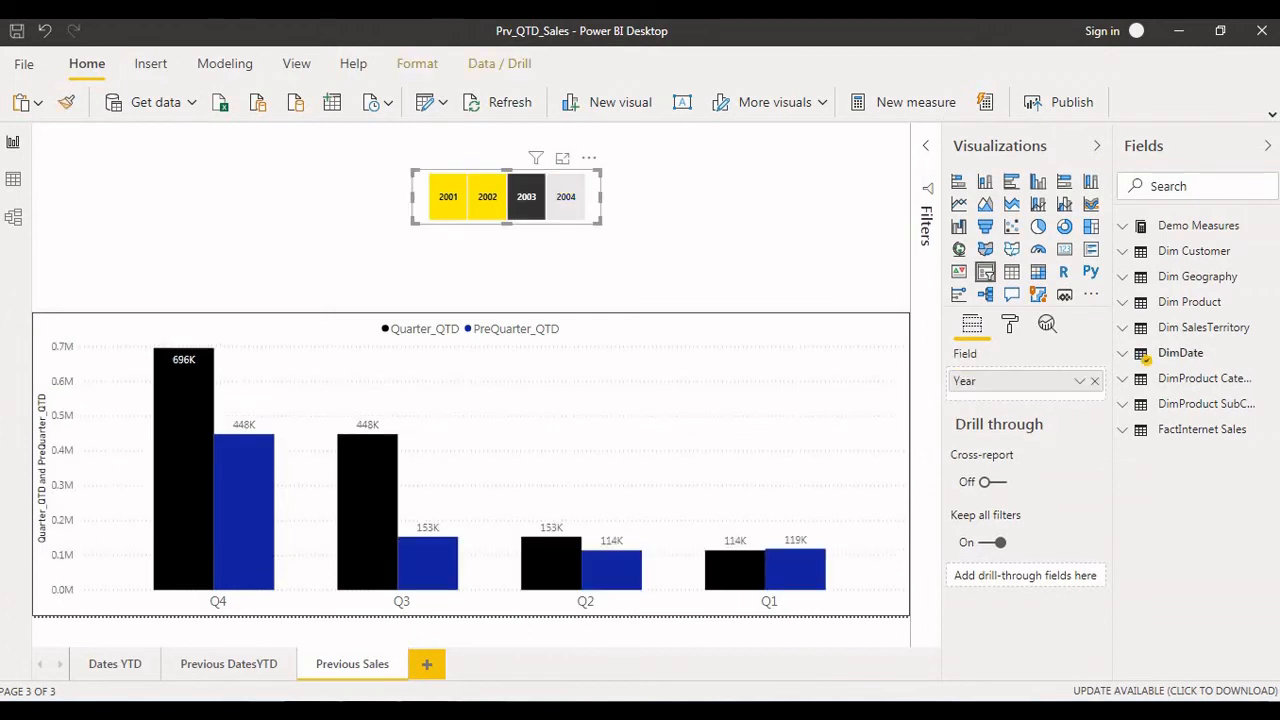
{"action": "left_click", "coordinate": [566, 199]}
{"action": "left_click", "coordinate": [527, 199]}
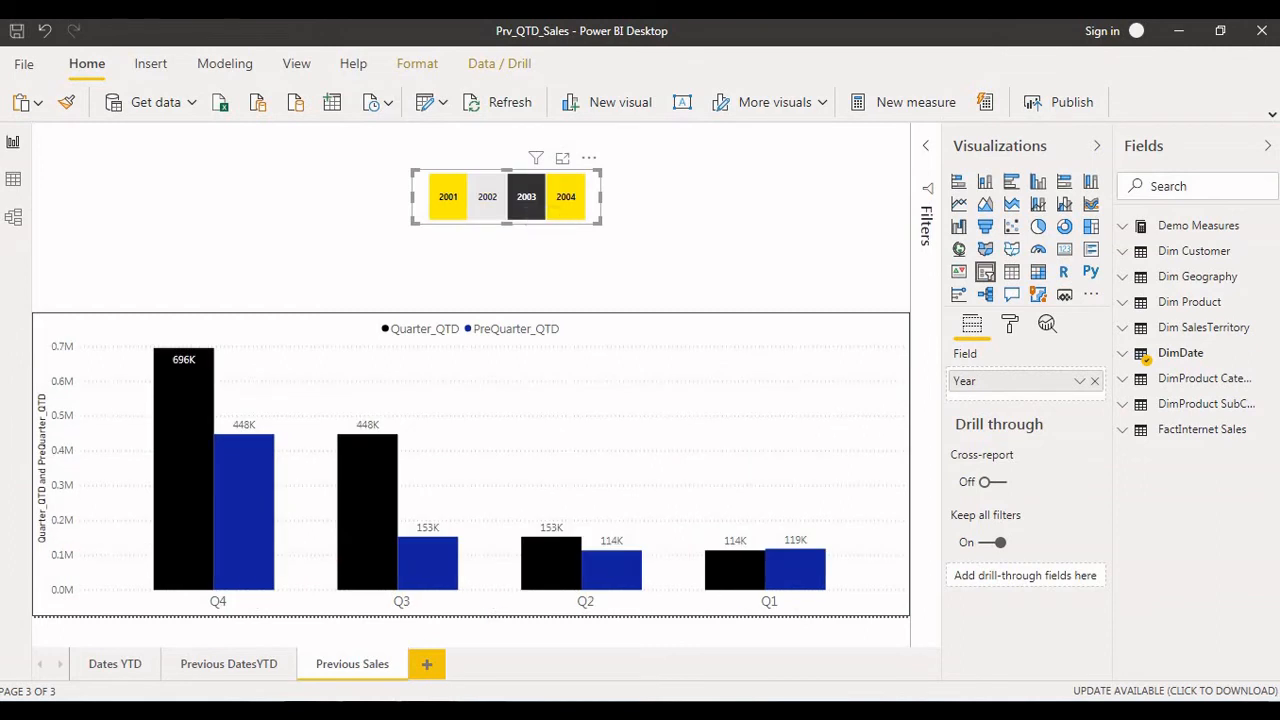
{"action": "left_click", "coordinate": [488, 199]}
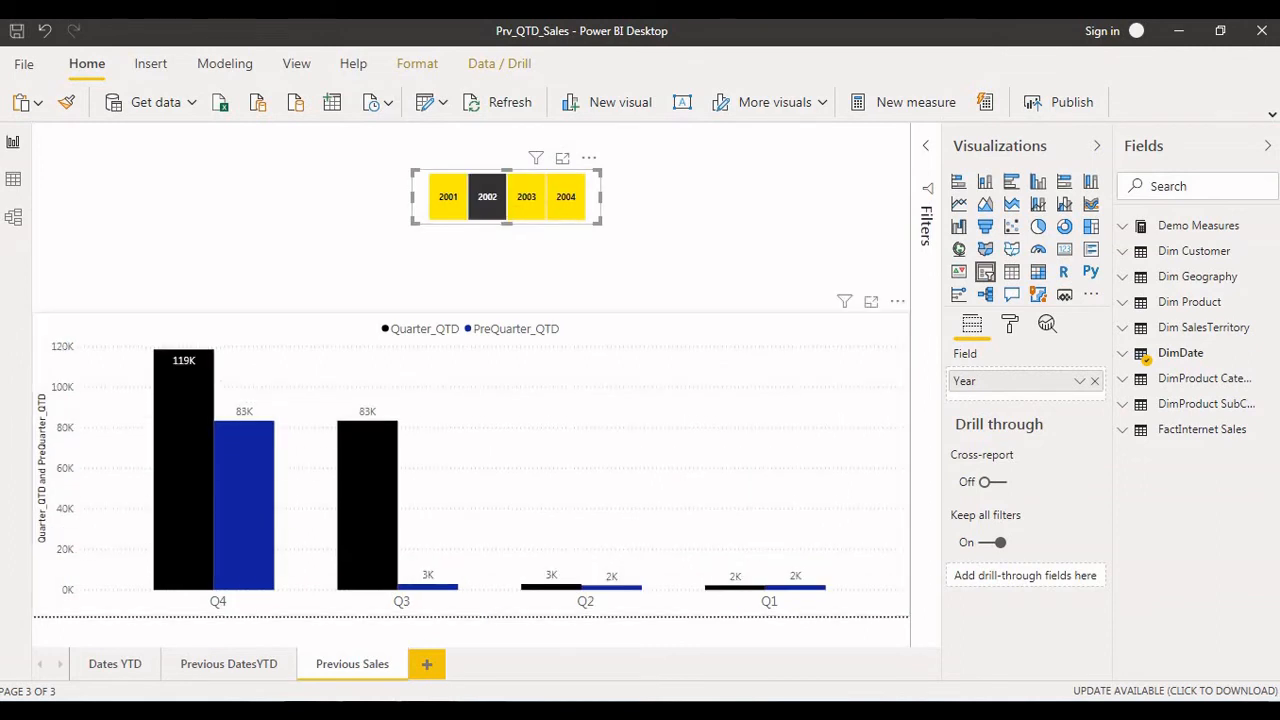
{"action": "left_click", "coordinate": [527, 198]}
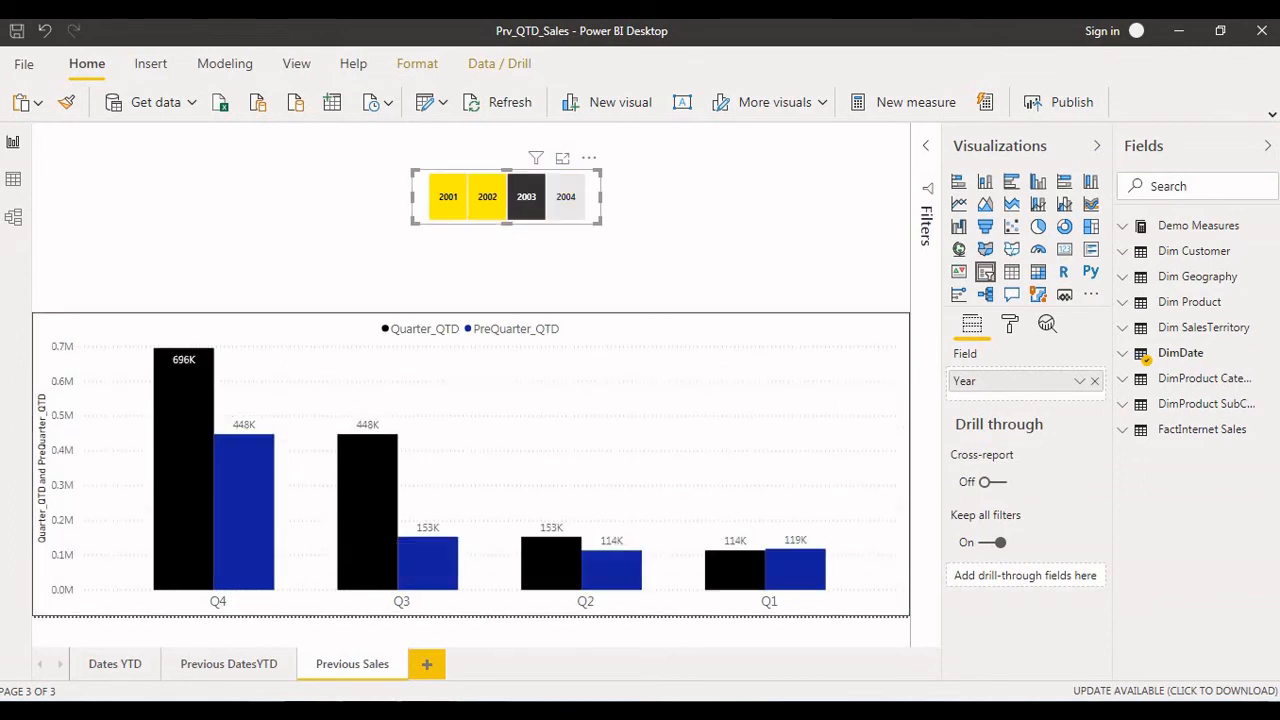
{"action": "left_click", "coordinate": [566, 198]}
{"action": "left_click", "coordinate": [488, 198]}
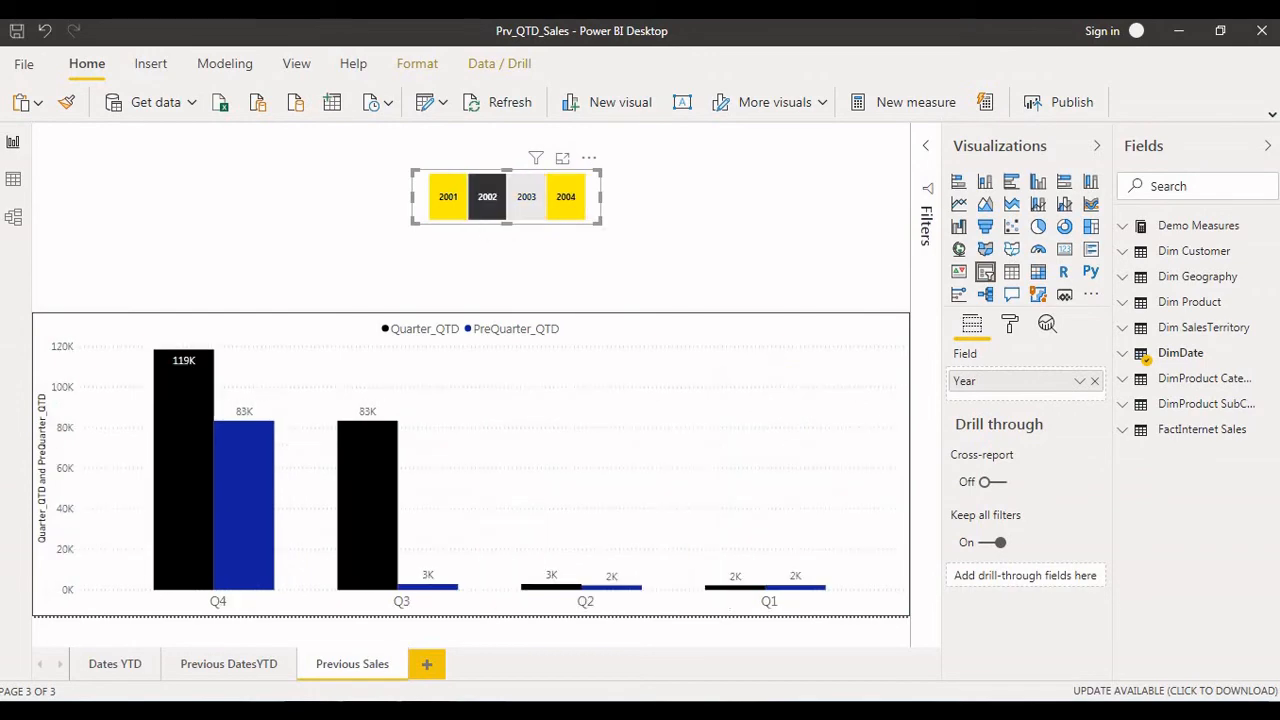
{"action": "left_click", "coordinate": [527, 198]}
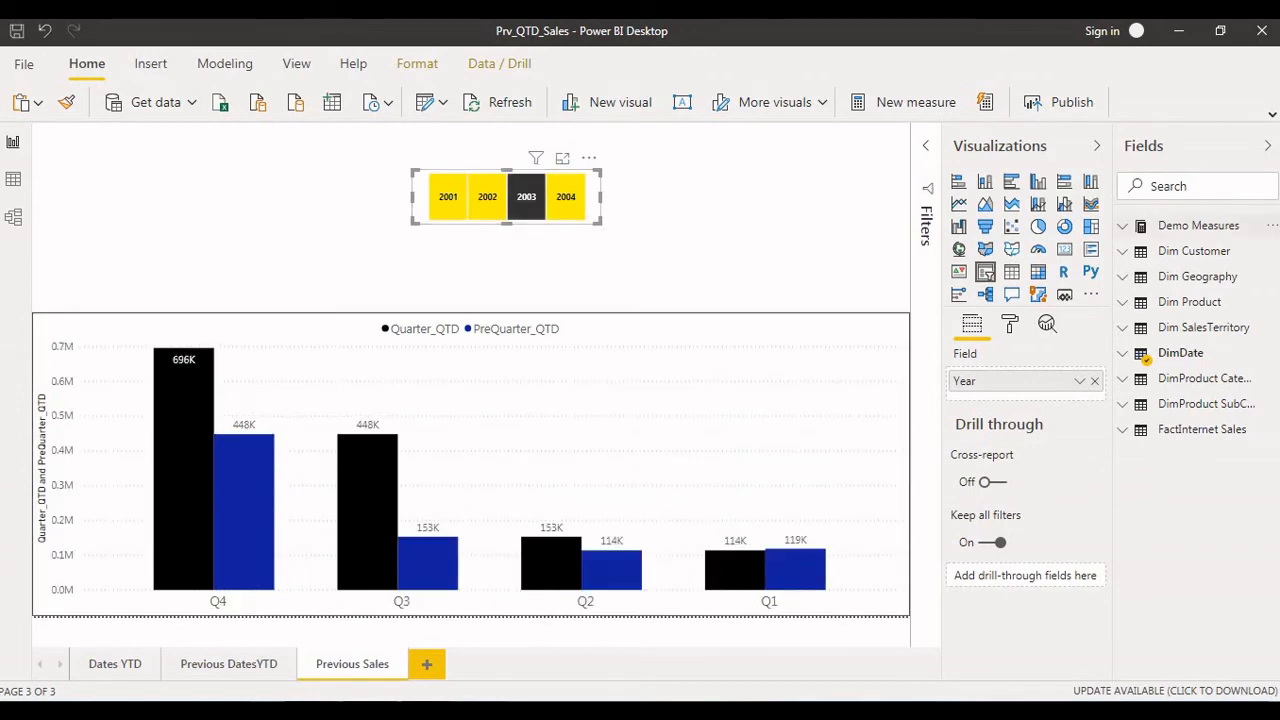
Expand the Demo Measures table and display the full Current Sales formula with enlarged text
{"action": "left_click", "coordinate": [1198, 225]}
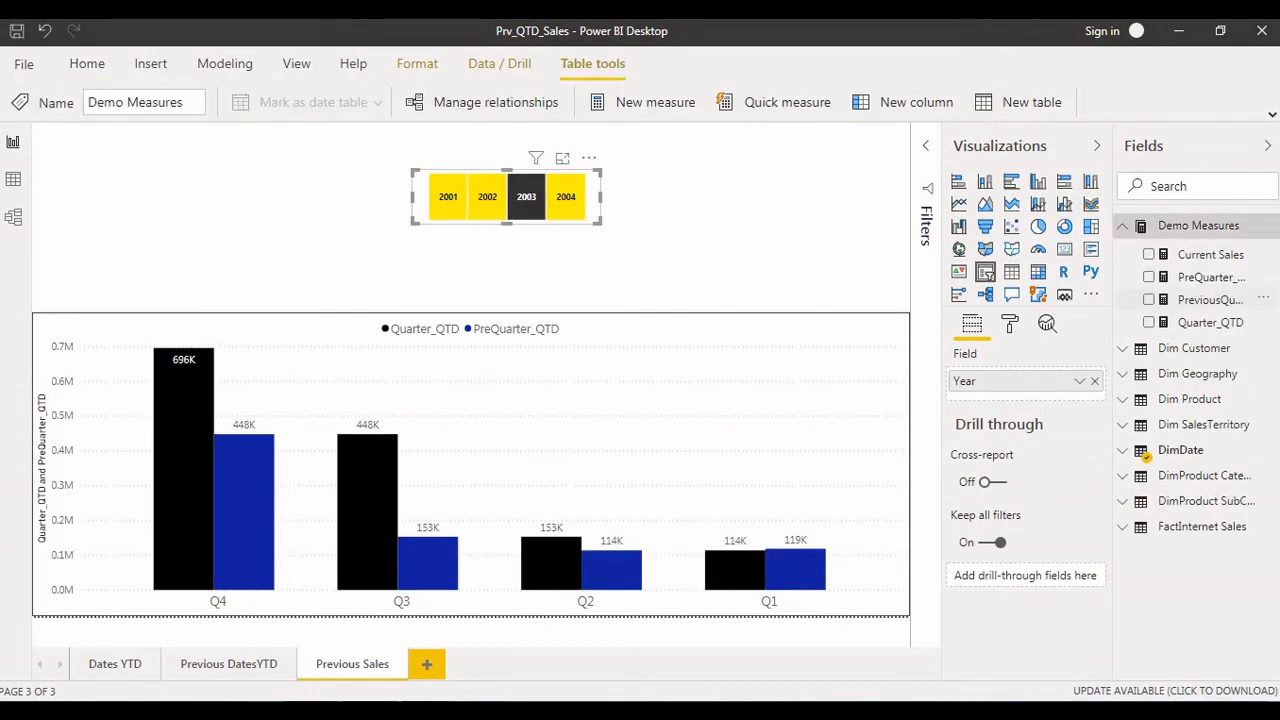
{"action": "left_click", "coordinate": [1210, 254]}
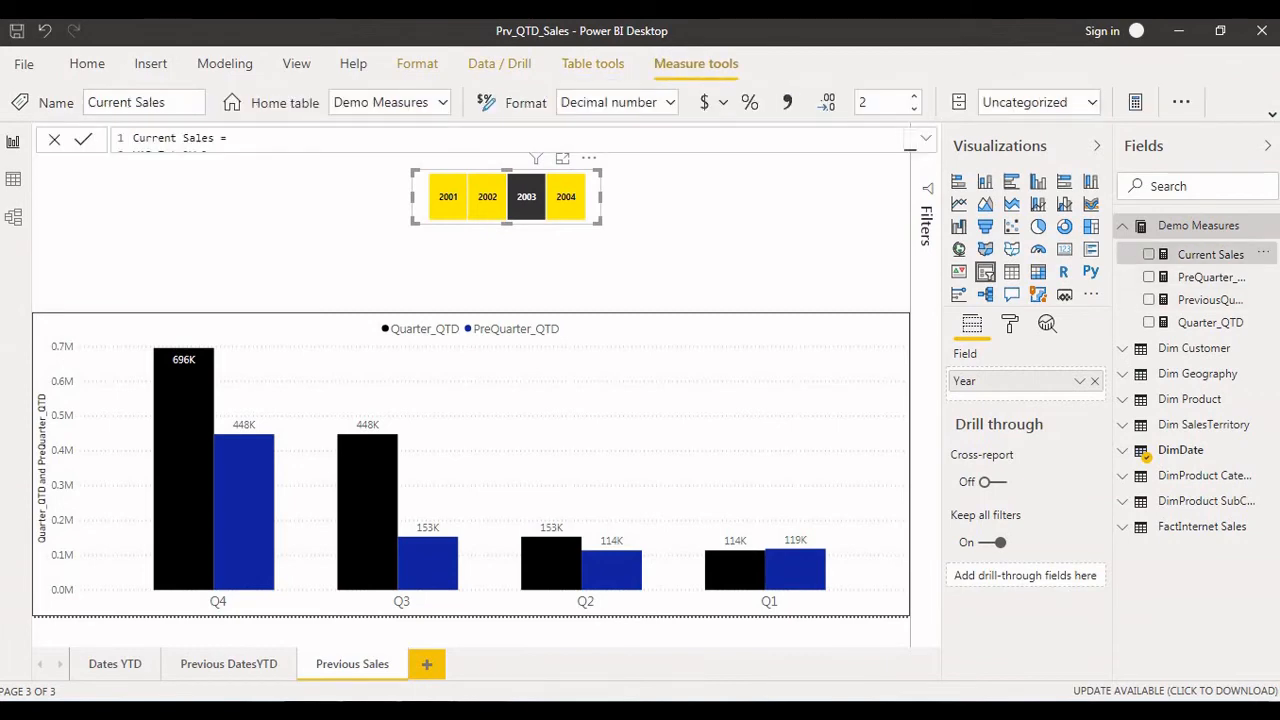
{"action": "left_click", "coordinate": [926, 138]}
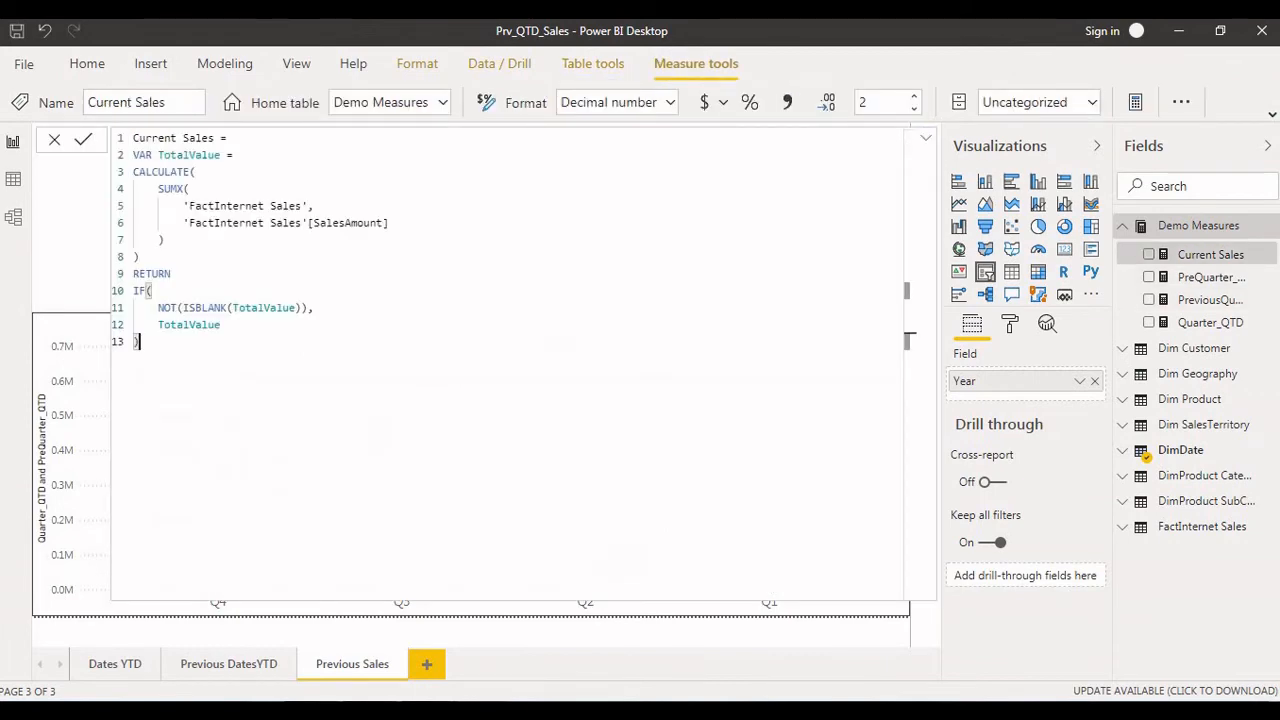
{"action": "scroll", "coordinate": [506, 364], "scroll_direction": "up", "scroll_amount": 2}
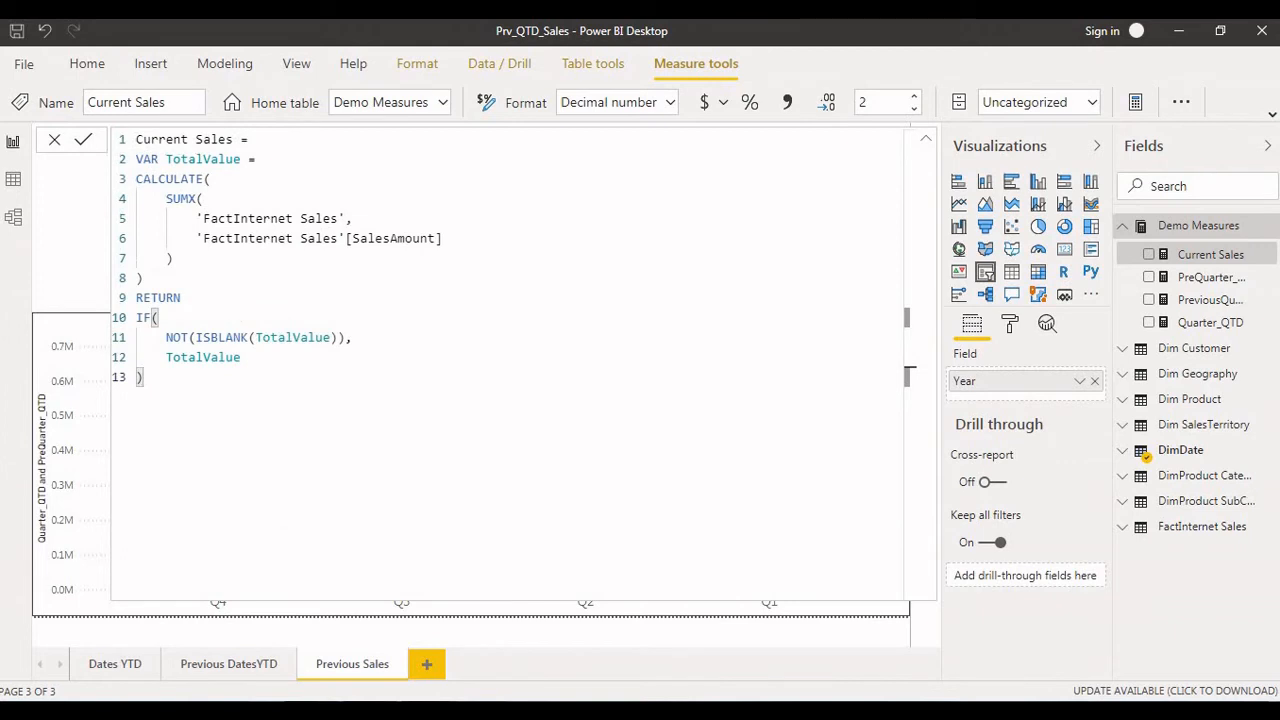
{"action": "scroll", "coordinate": [506, 364], "scroll_direction": "up", "scroll_amount": 1}
Examine the SUMX calculation of SalesAmount and the ISBLANK check in the Current Sales formula, and collapse the formula
{"action": "left_click_drag", "start_coordinate": [161, 184], "coordinate": [150, 402]}
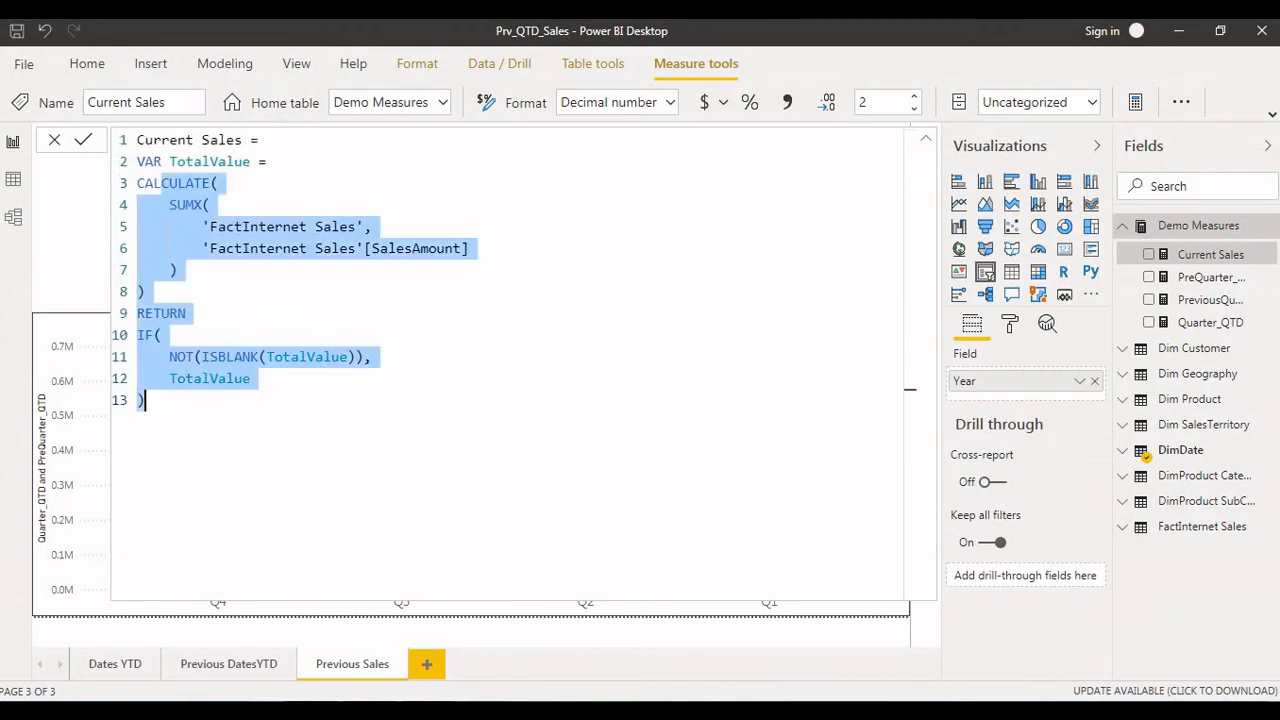
{"action": "left_click", "coordinate": [234, 248]}
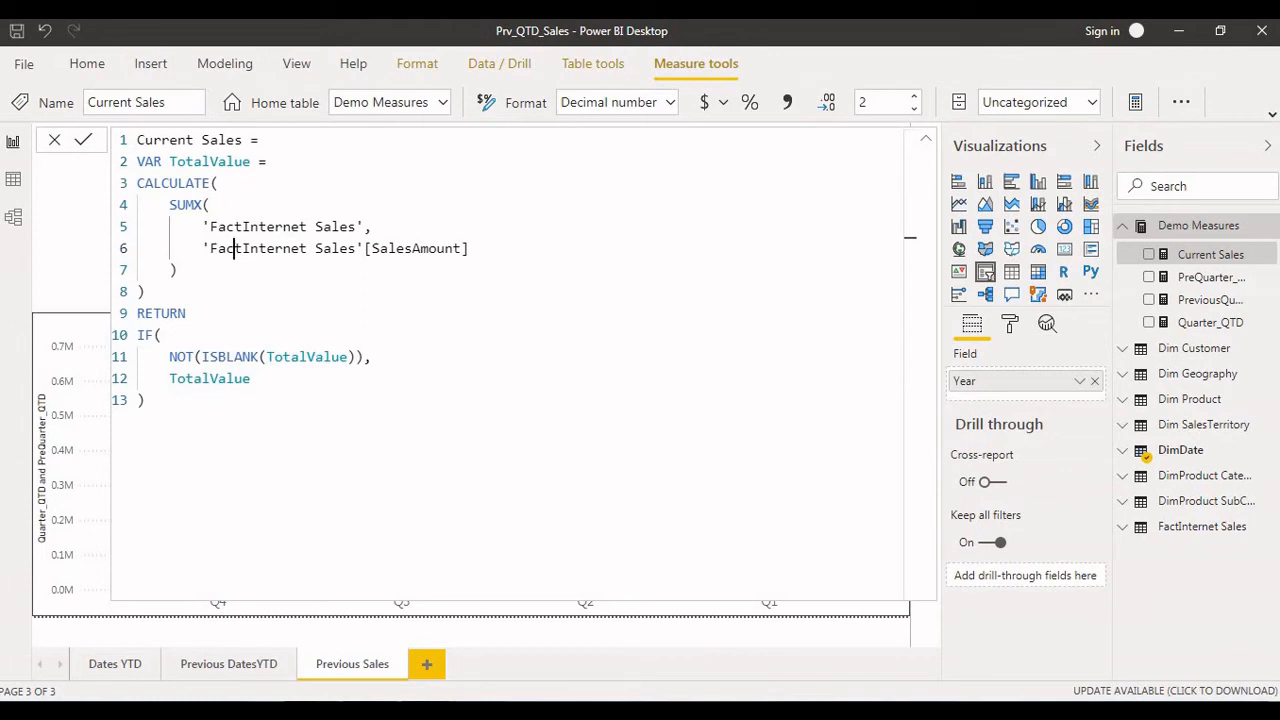
{"action": "double_click", "coordinate": [184, 183]}
{"action": "left_click", "coordinate": [193, 226]}
{"action": "left_click_drag", "start_coordinate": [160, 335], "coordinate": [145, 400]}
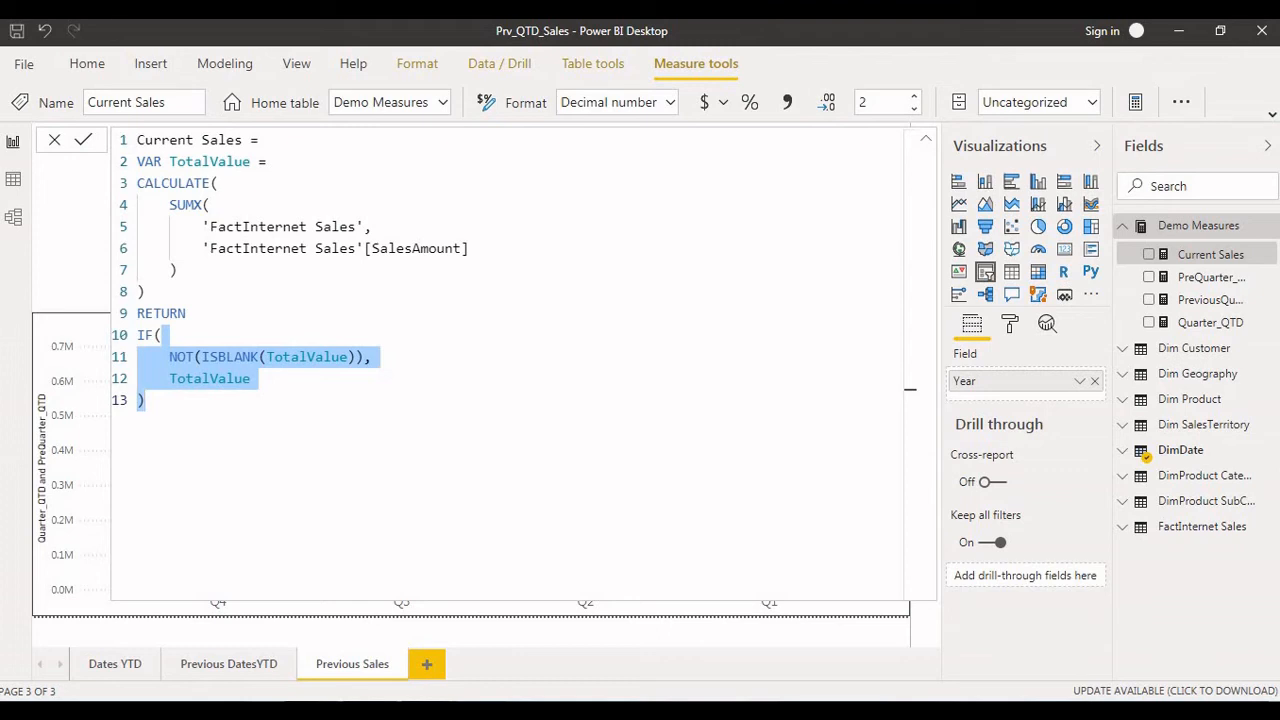
{"action": "left_click_drag", "start_coordinate": [219, 183], "coordinate": [177, 270]}
{"action": "left_click_drag", "start_coordinate": [196, 357], "coordinate": [145, 400]}
{"action": "left_click", "coordinate": [926, 139]}
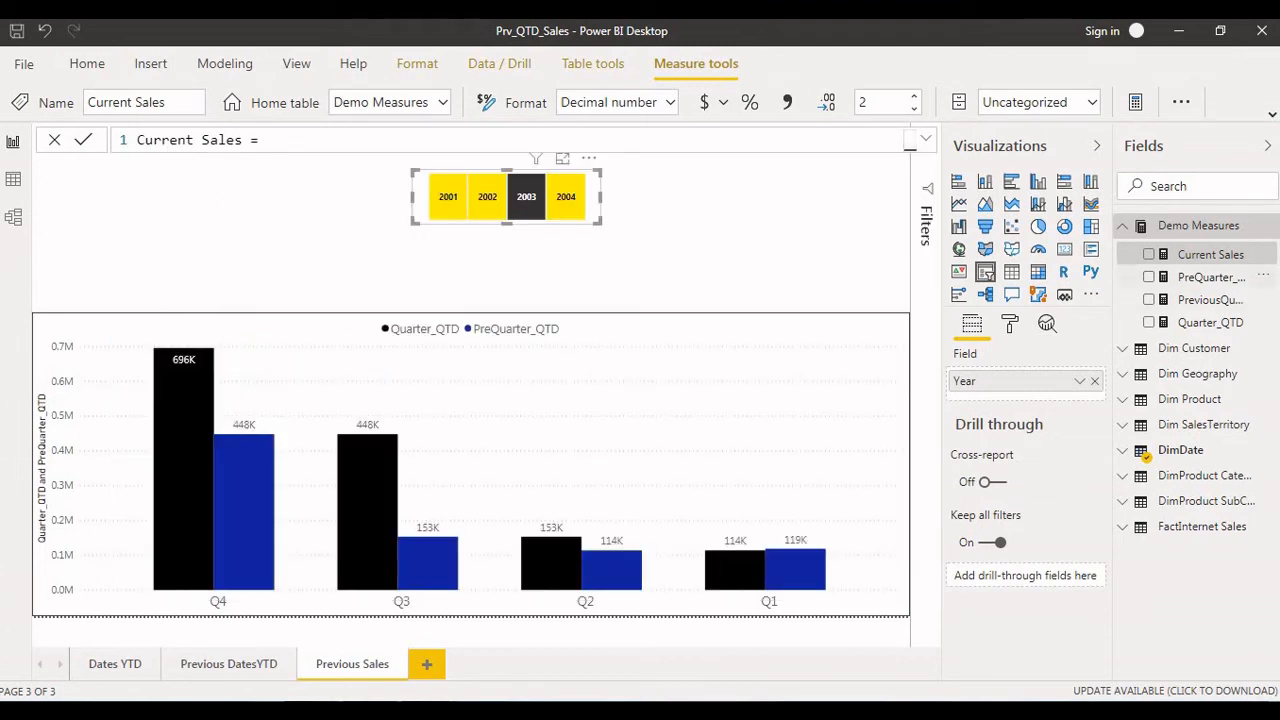
Open the PreQuarter_QTD formula and examine the PreviousQuarter measure and the DATESQTD function inside its CALCULATE expression
{"action": "left_click", "coordinate": [1211, 277]}
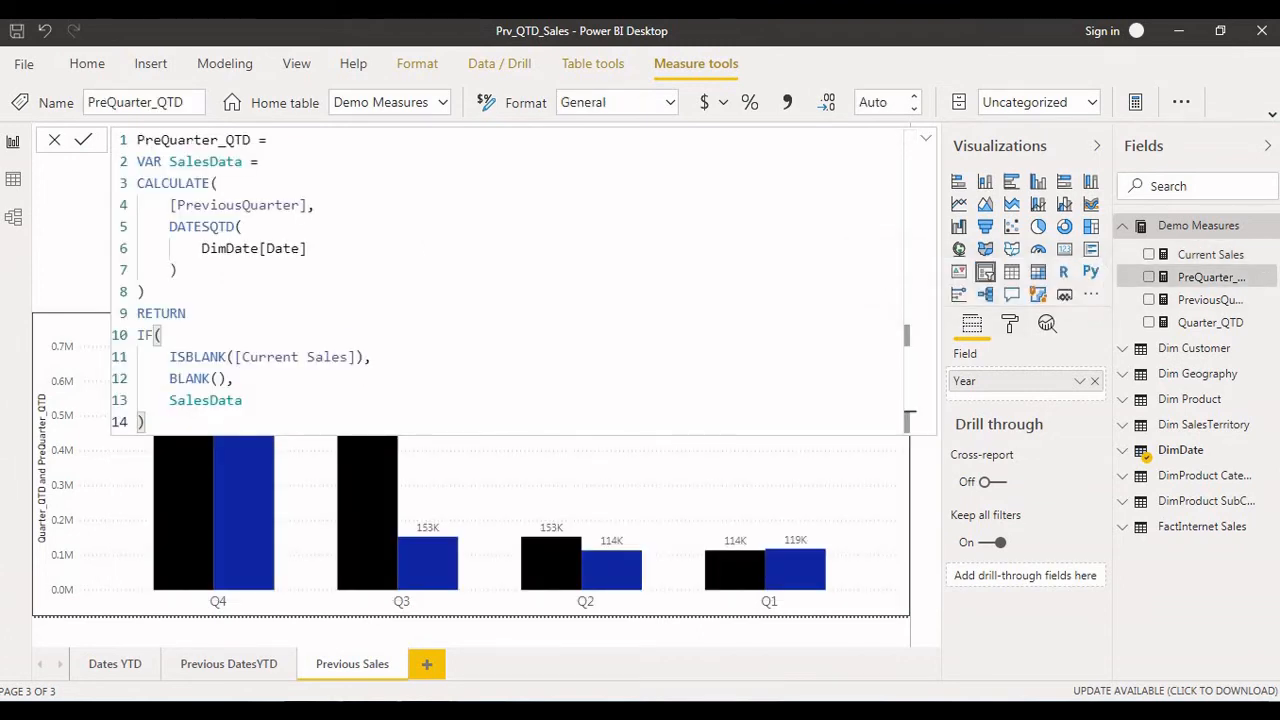
{"action": "left_click_drag", "start_coordinate": [184, 205], "coordinate": [145, 291]}
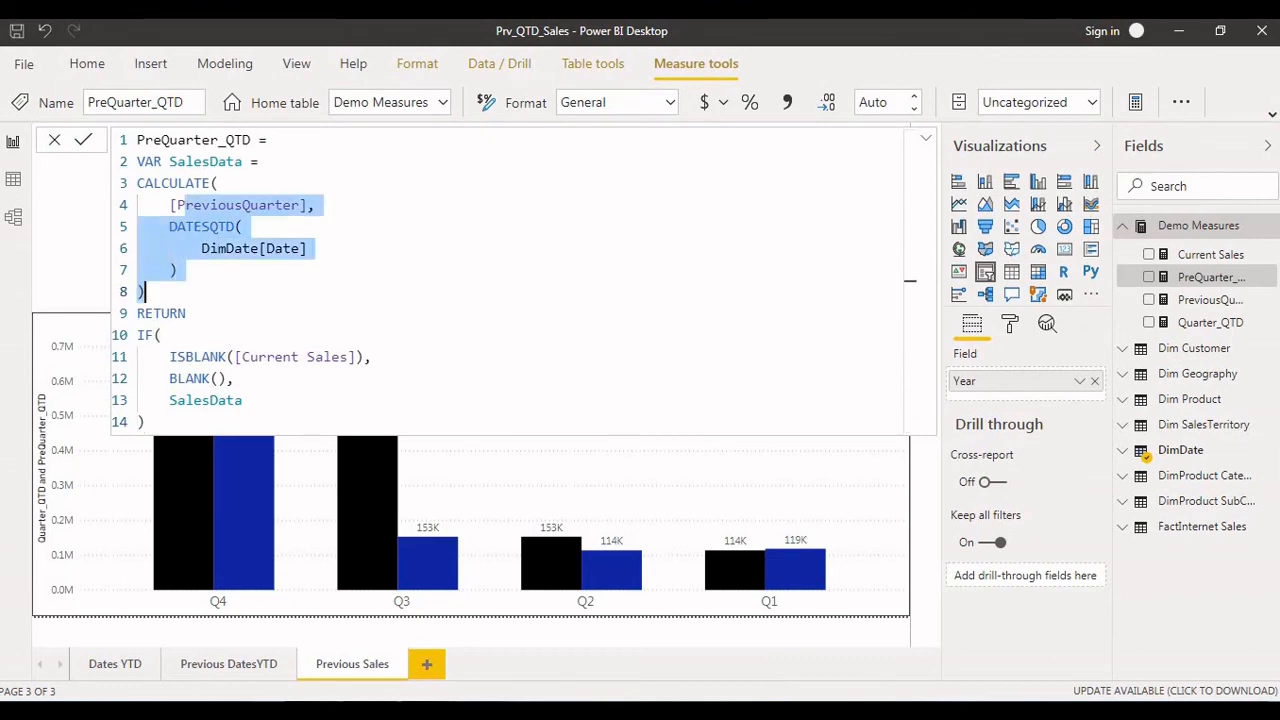
{"action": "double_click", "coordinate": [238, 205]}
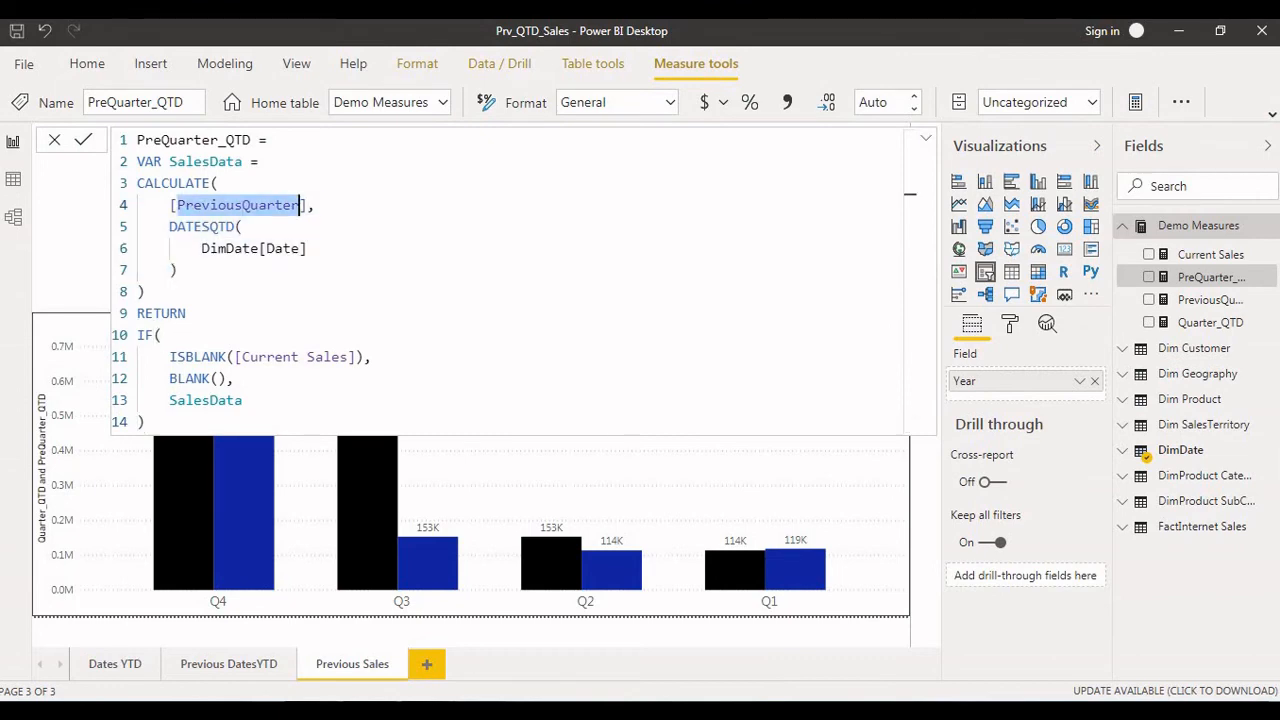
{"action": "left_click_drag", "start_coordinate": [163, 205], "coordinate": [307, 205]}
{"action": "left_click", "coordinate": [178, 270]}
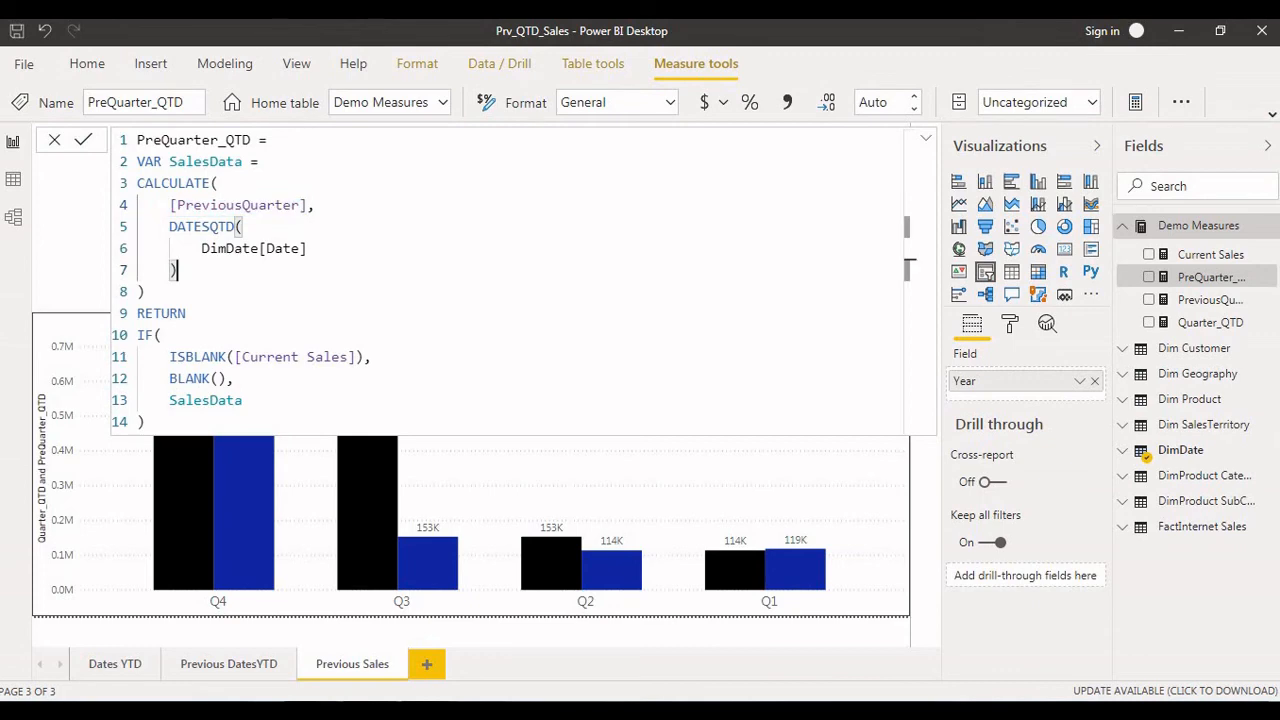
{"action": "double_click", "coordinate": [202, 227]}
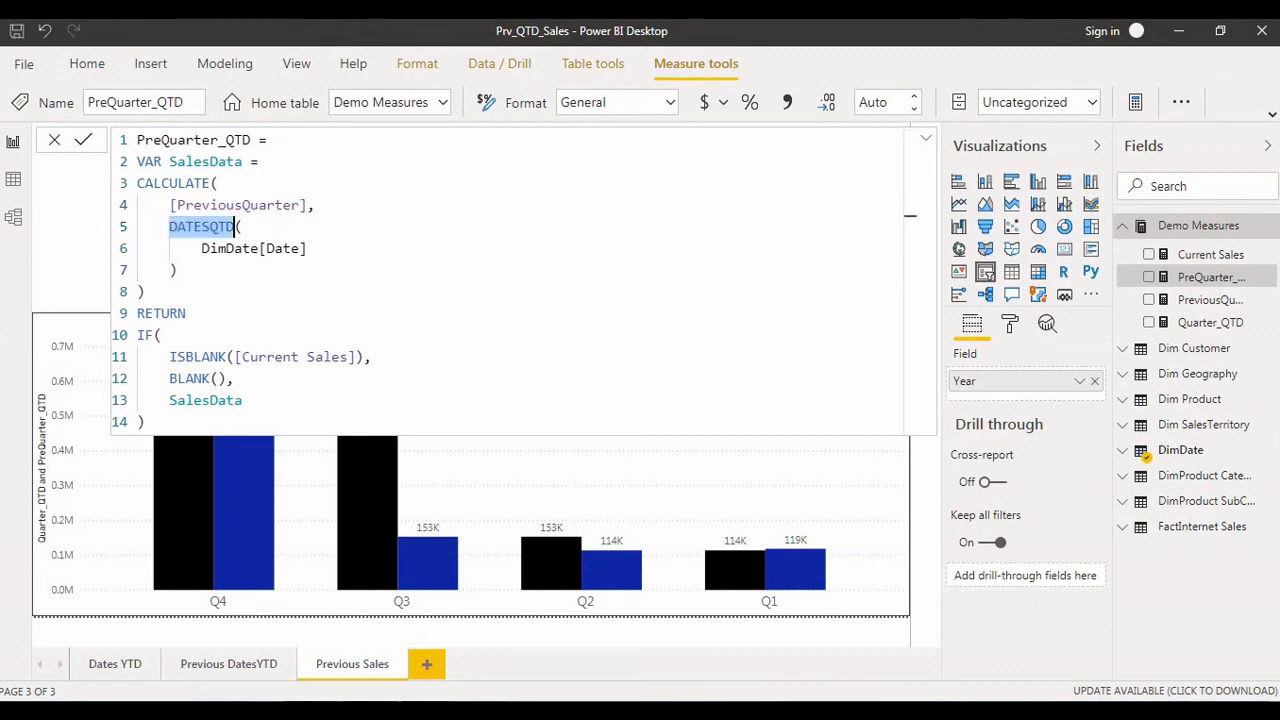
{"action": "left_click", "coordinate": [146, 292]}
Review the IF condition that returns blank or SalesData in PreQuarter_QTD, along with the CALCULATE block defining SalesData
{"action": "left_click_drag", "start_coordinate": [162, 335], "coordinate": [146, 422]}
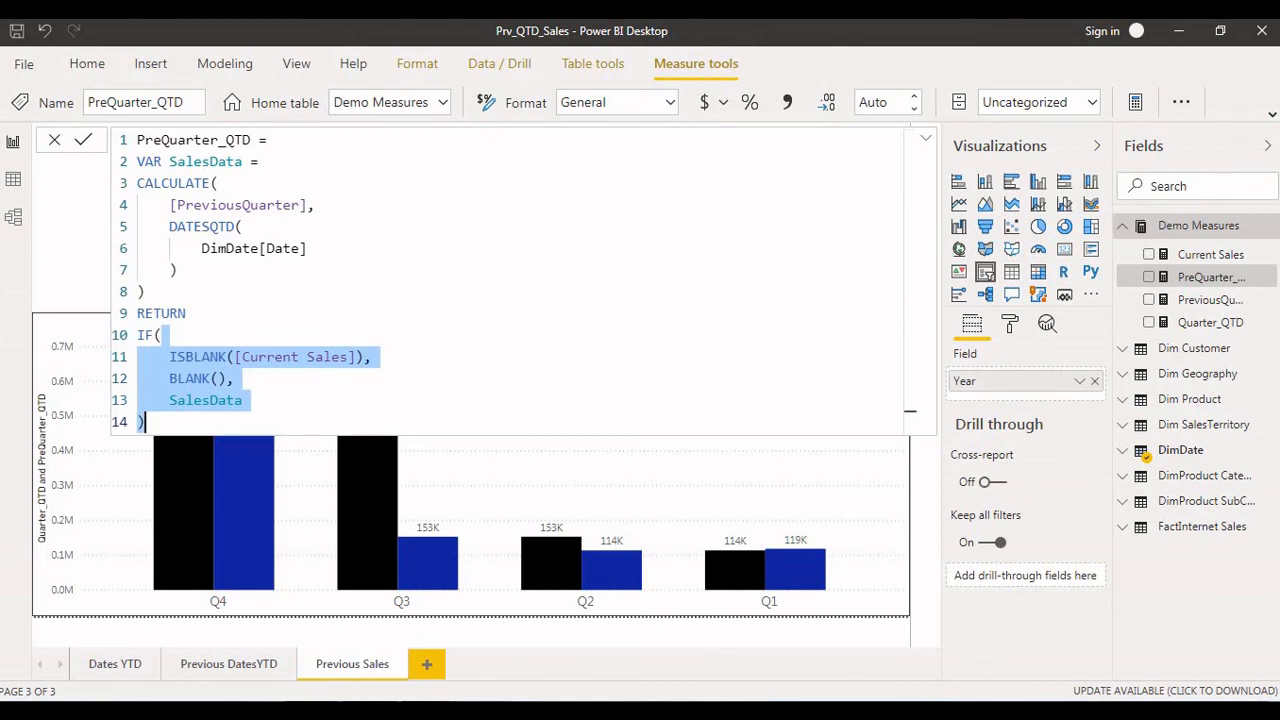
{"action": "left_click", "coordinate": [153, 379]}
{"action": "left_click_drag", "start_coordinate": [177, 183], "coordinate": [146, 291]}
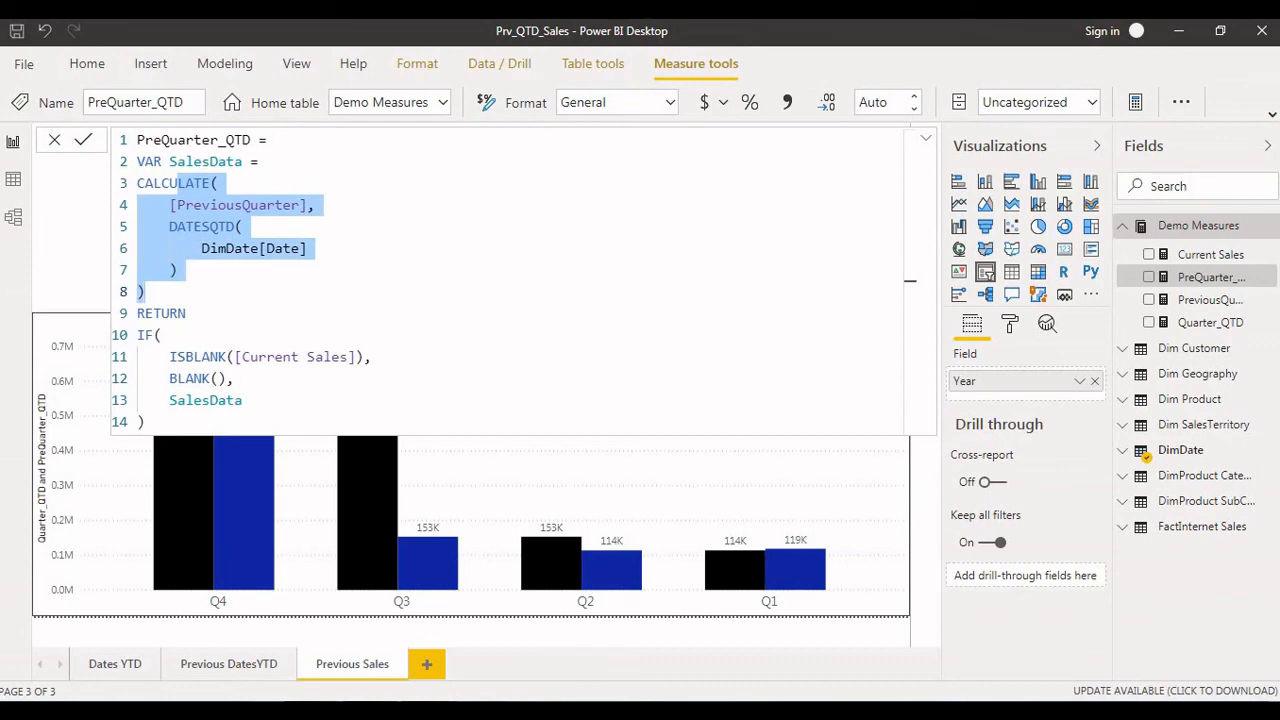
Open the PreviousQuarter formula and examine its MonthSales variable and the DATEADD shift of -1 QUARTER
{"action": "left_click", "coordinate": [1210, 299]}
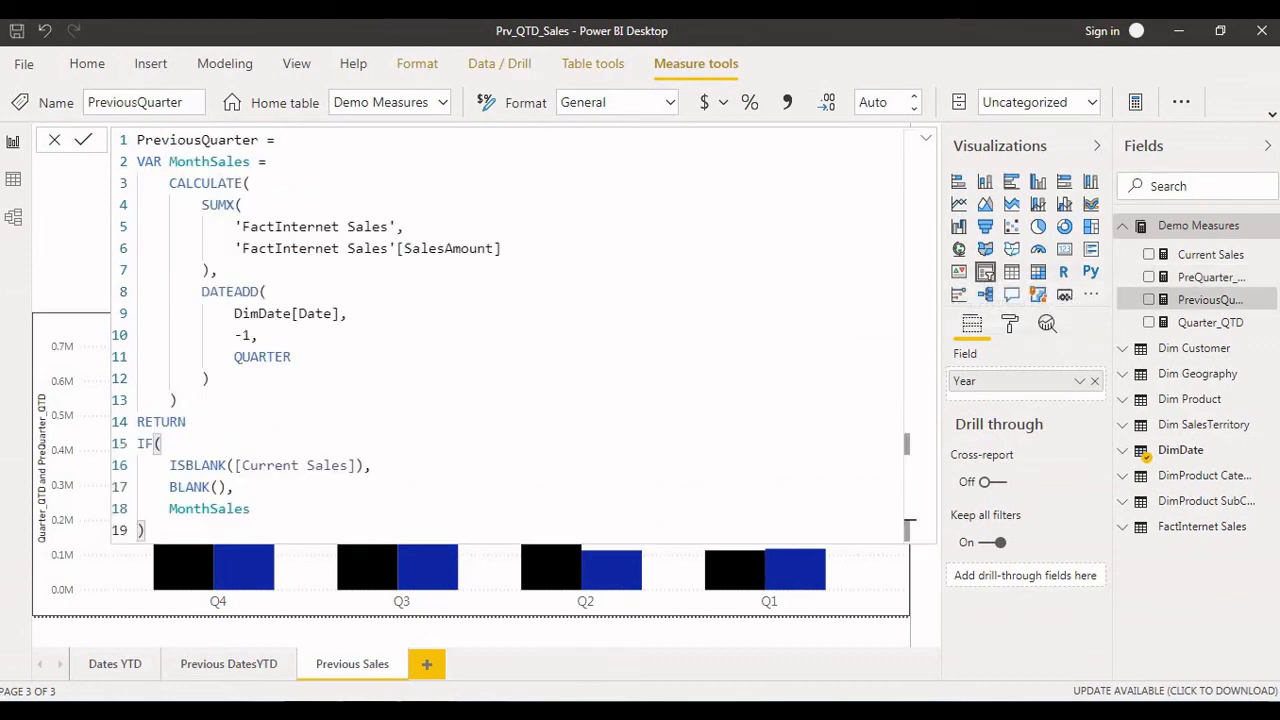
{"action": "left_click_drag", "start_coordinate": [195, 161], "coordinate": [242, 335]}
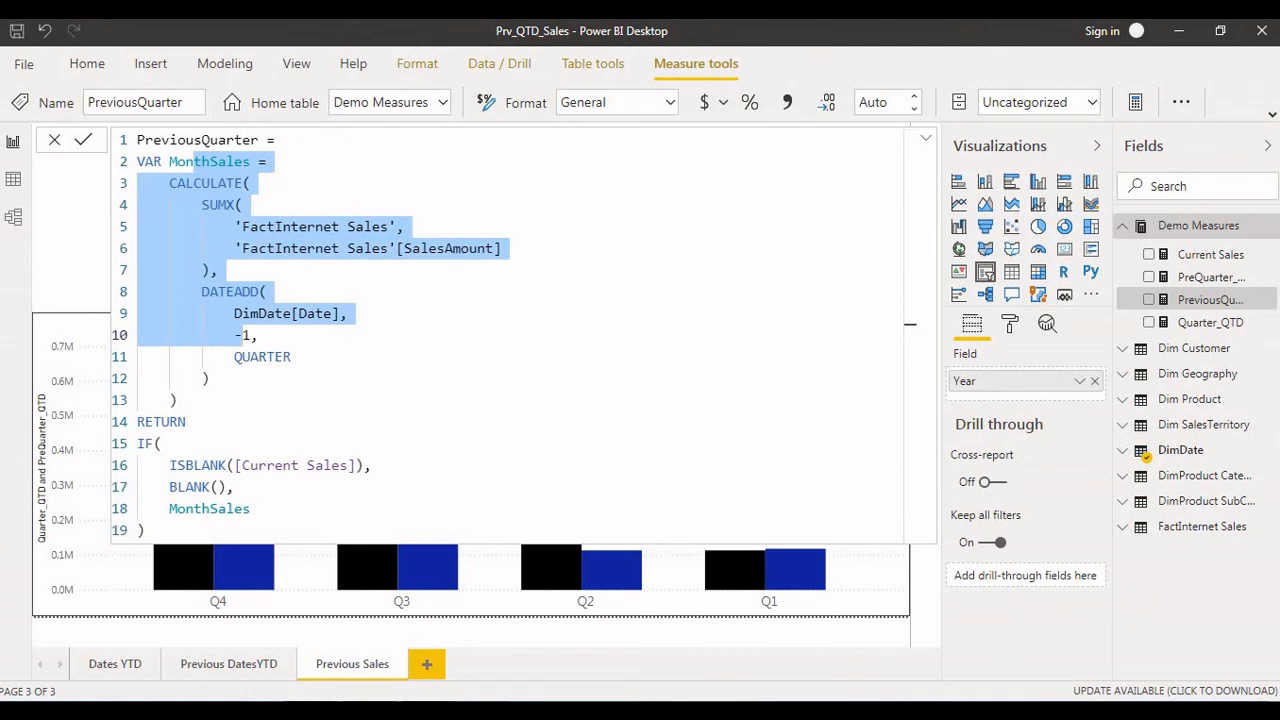
{"action": "left_click", "coordinate": [229, 357]}
{"action": "left_click_drag", "start_coordinate": [201, 291], "coordinate": [242, 357]}
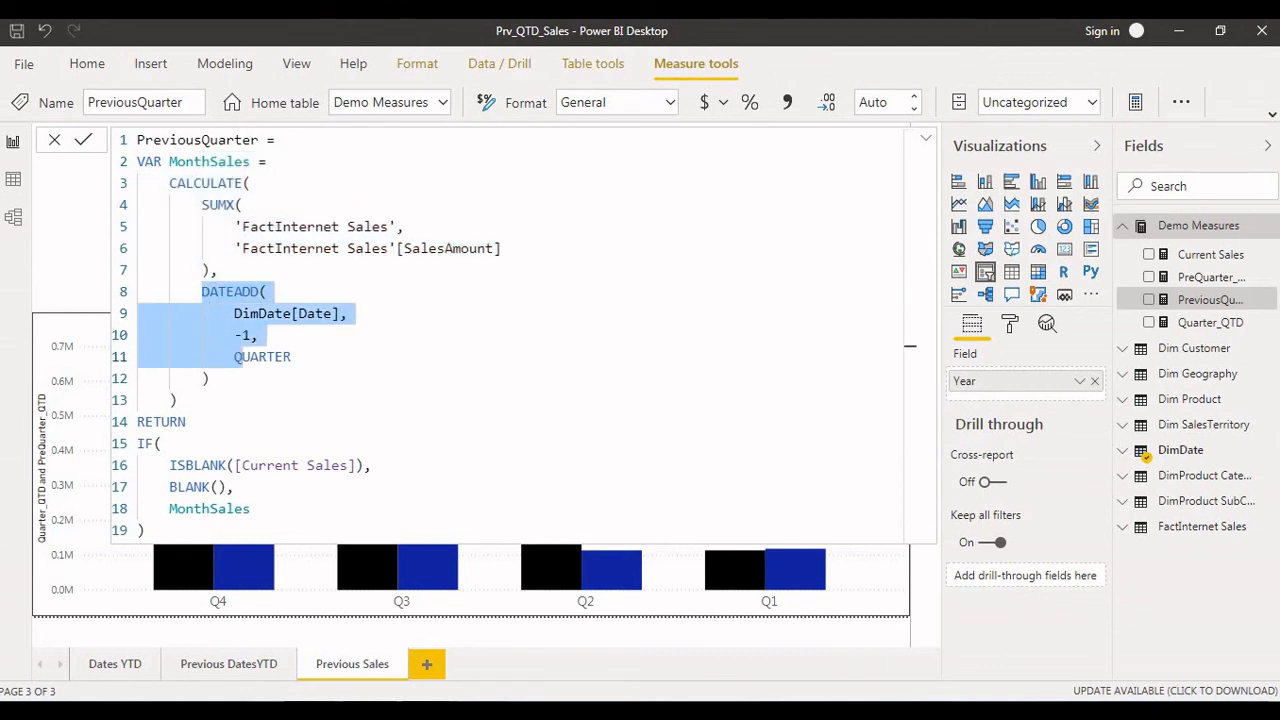
Examine the -1 interval in PreviousQuarter's DATEADD call and the IF block that returns blank or MonthSales
{"action": "left_click", "coordinate": [211, 379]}
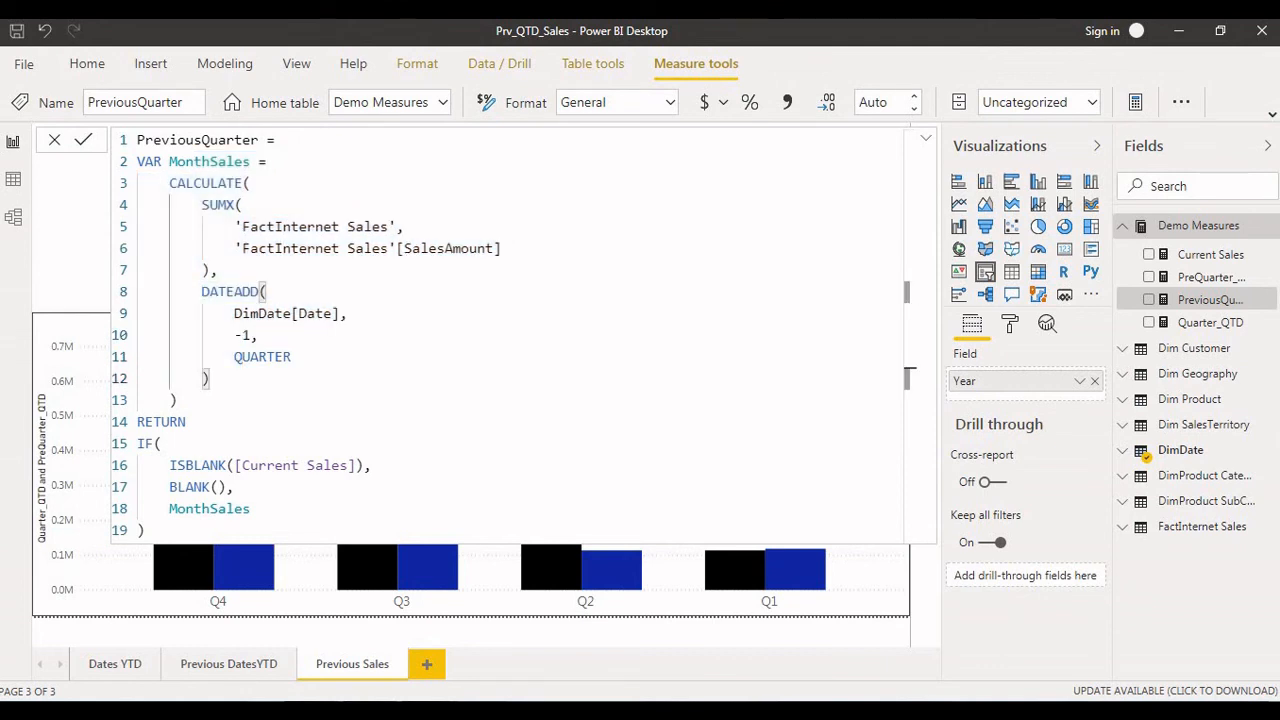
{"action": "left_click", "coordinate": [242, 335]}
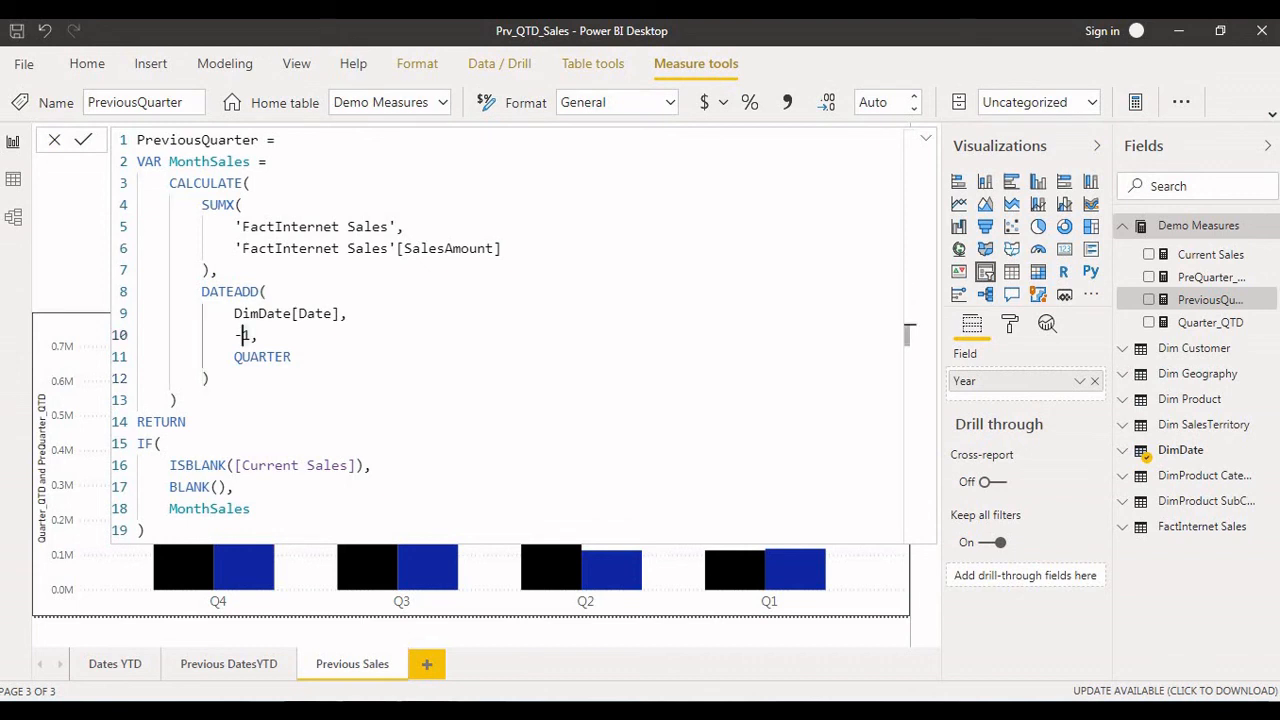
{"action": "left_click_drag", "start_coordinate": [162, 443], "coordinate": [146, 530]}
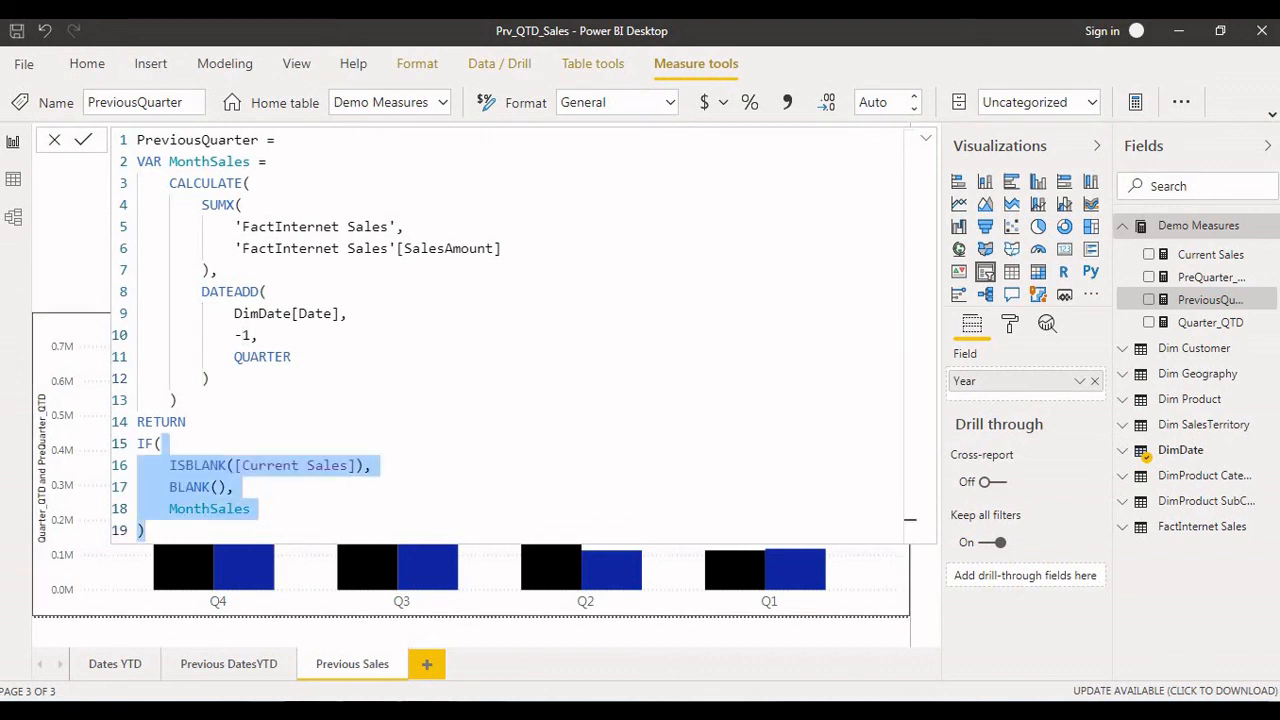
{"action": "left_click", "coordinate": [252, 509]}
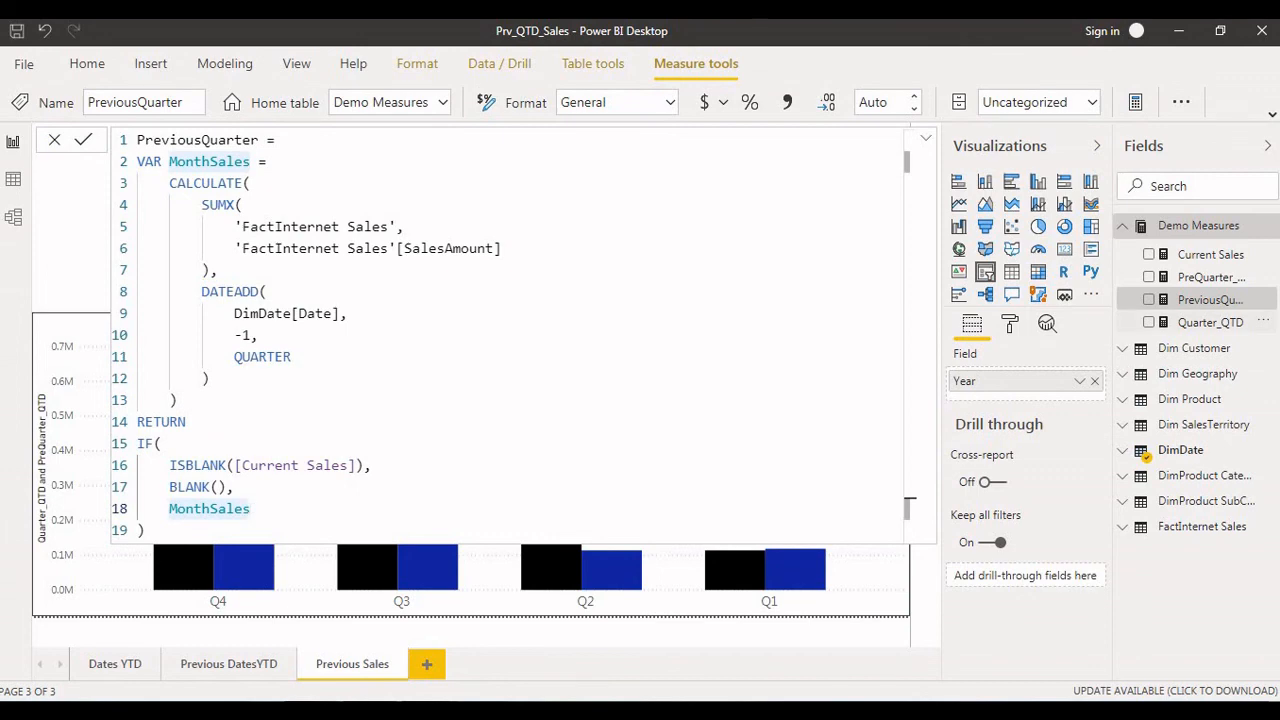
Open the Quarter_QTD formula and examine its MonthSales variable, the CALCULATE block with DATESQTD, and the final IF block
{"action": "left_click", "coordinate": [1210, 322]}
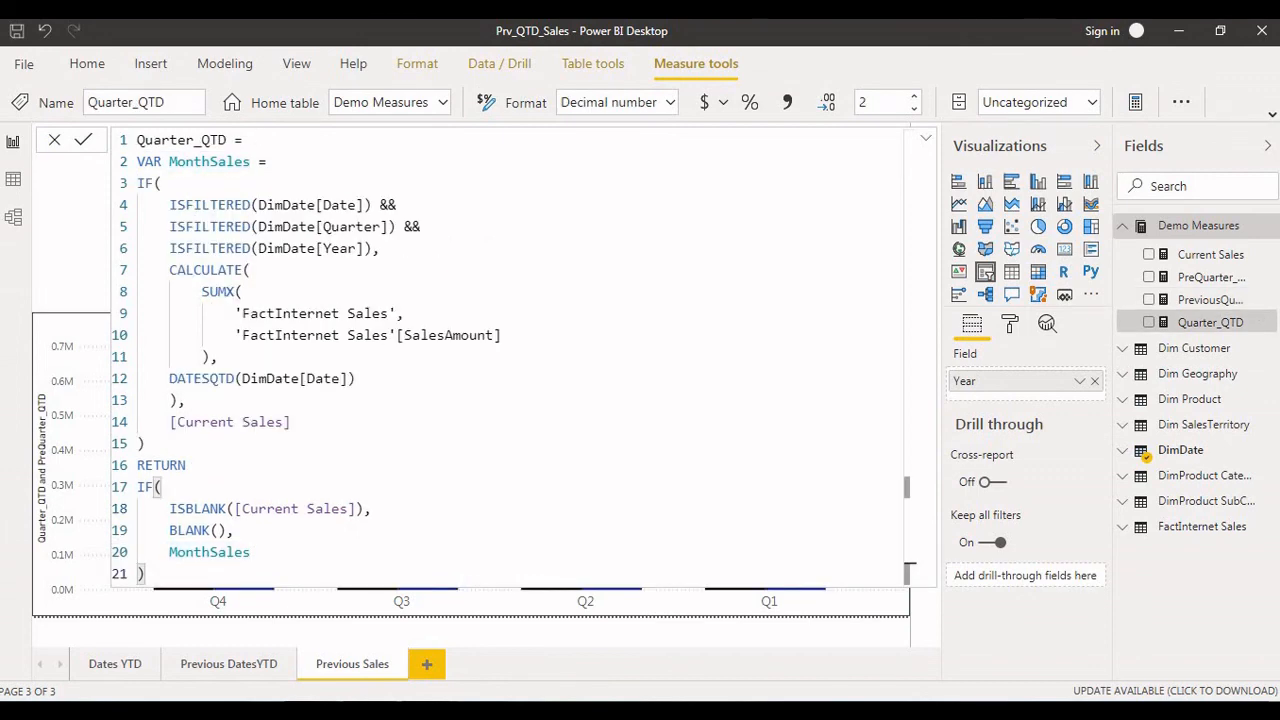
{"action": "left_click_drag", "start_coordinate": [209, 205], "coordinate": [236, 531]}
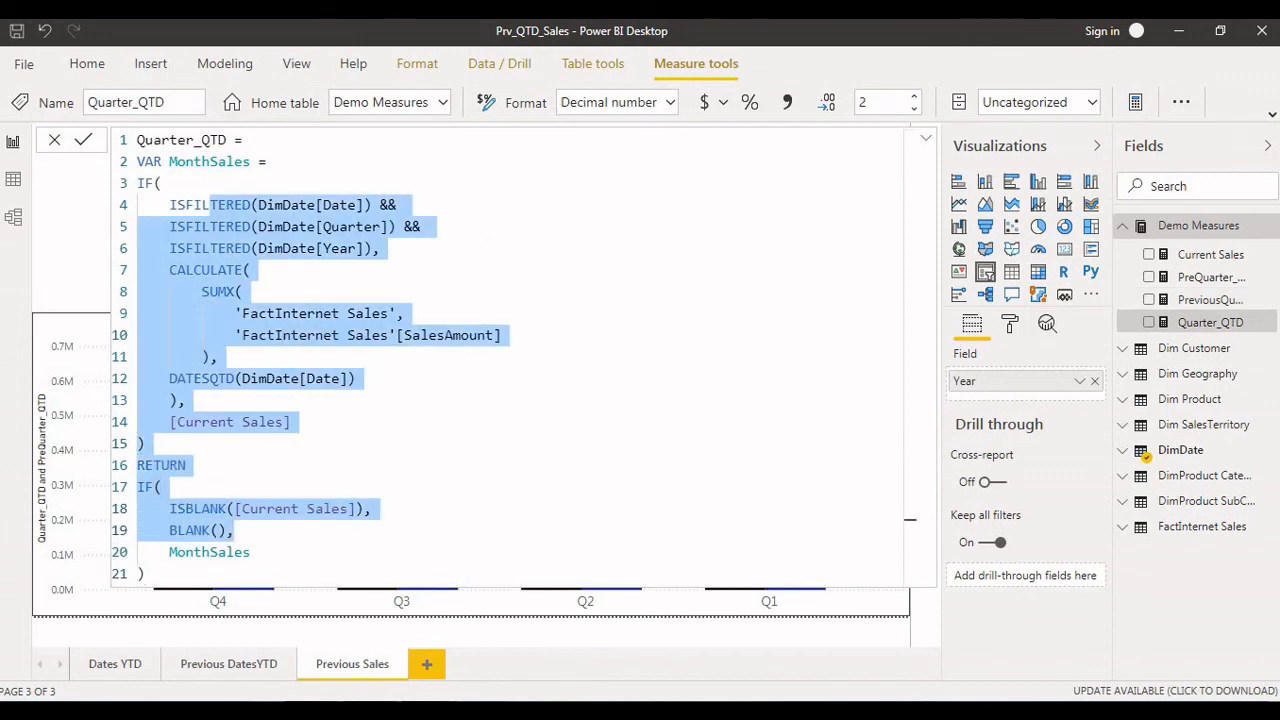
{"action": "left_click", "coordinate": [147, 443]}
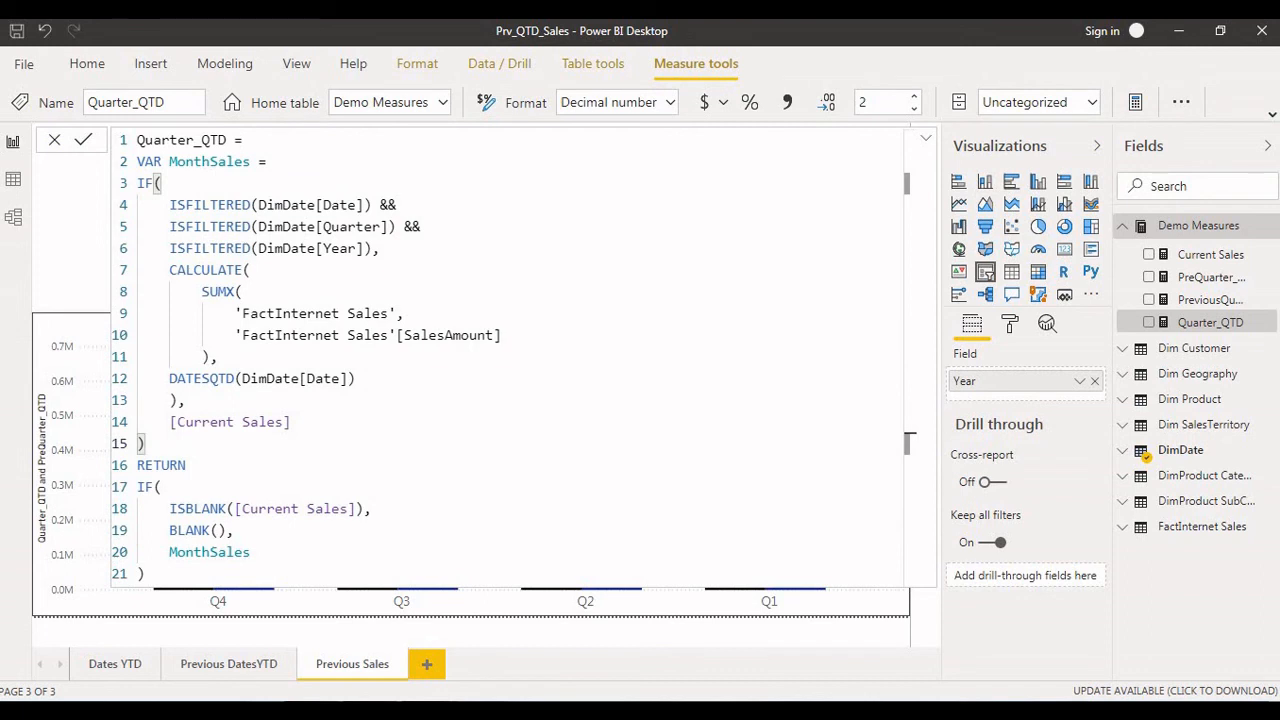
{"action": "left_click_drag", "start_coordinate": [185, 270], "coordinate": [147, 443]}
{"action": "left_click_drag", "start_coordinate": [162, 487], "coordinate": [147, 574]}
Review the ISFILTERED conditions on Date, Quarter and Year and the SUMX expression in Quarter_QTD, and collapse the formula
{"action": "left_click_drag", "start_coordinate": [193, 205], "coordinate": [250, 248]}
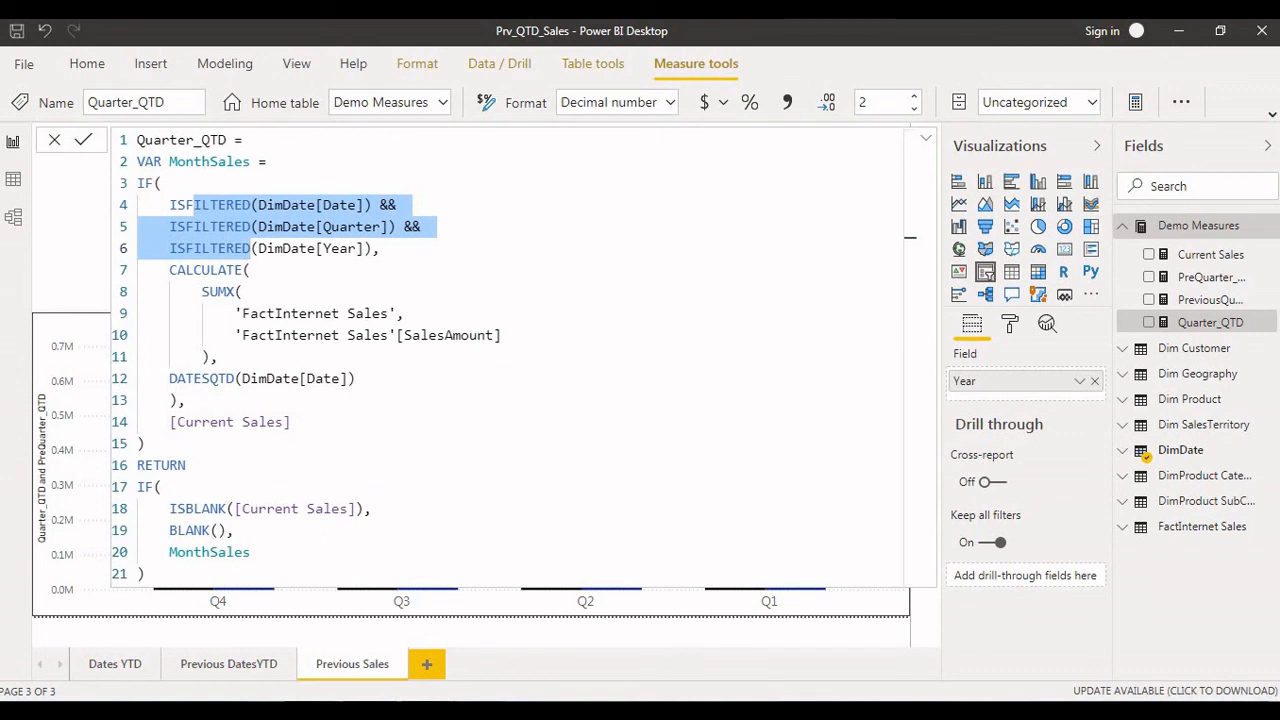
{"action": "left_click_drag", "start_coordinate": [210, 313], "coordinate": [145, 443]}
{"action": "left_click", "coordinate": [186, 465]}
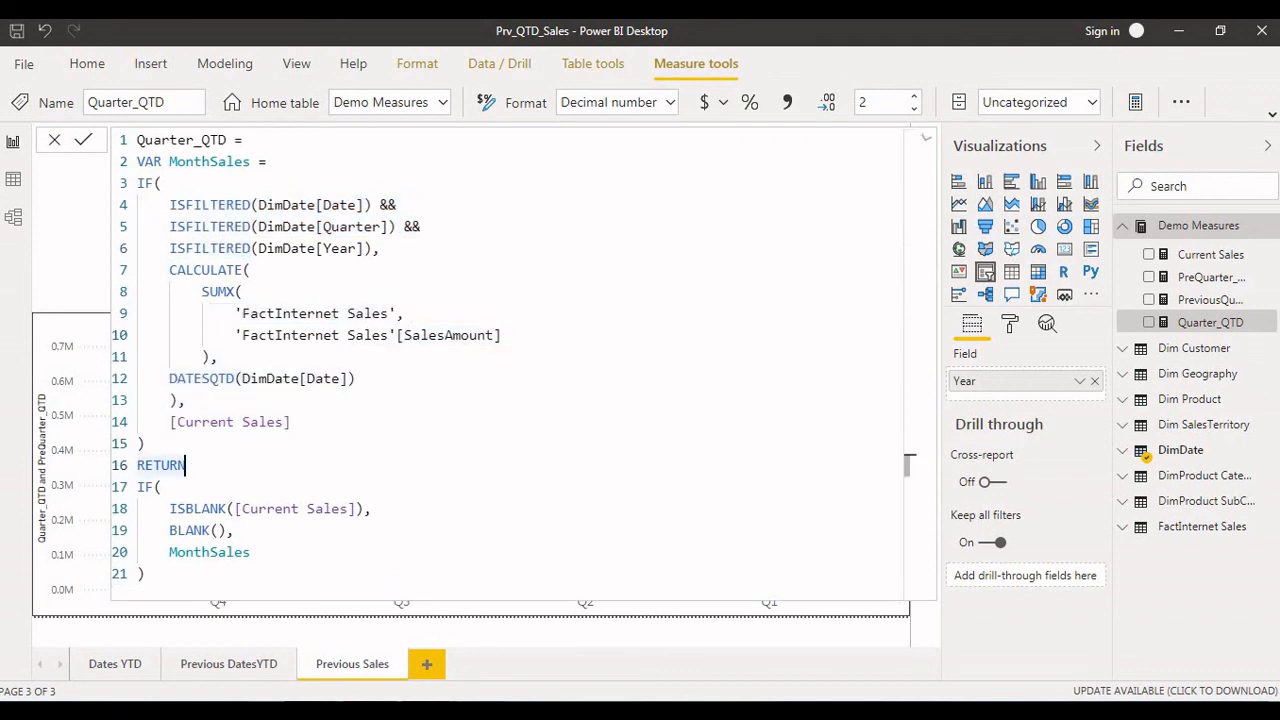
{"action": "left_click", "coordinate": [925, 139]}
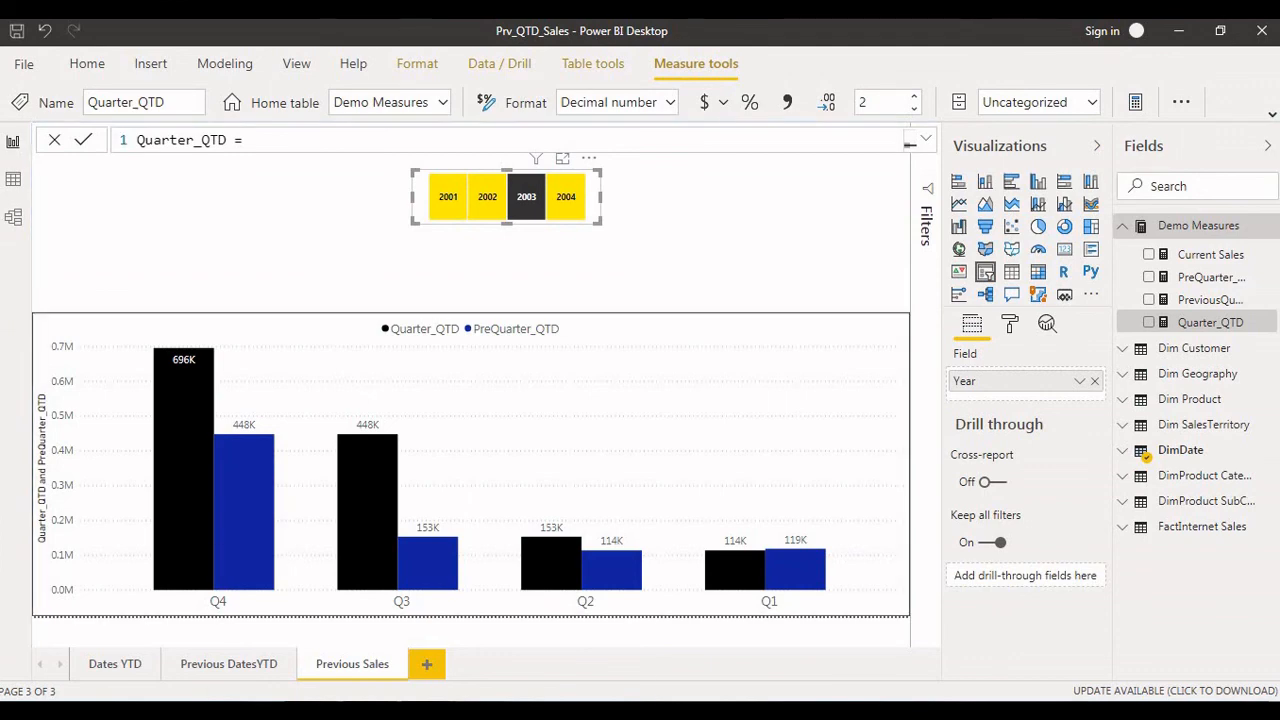
Switch to Windows Photo Viewer to show the training course list in Course_Details.PNG
{"action": "mouse_move", "coordinate": [428, 711]}
{"action": "left_click", "coordinate": [534, 627]}
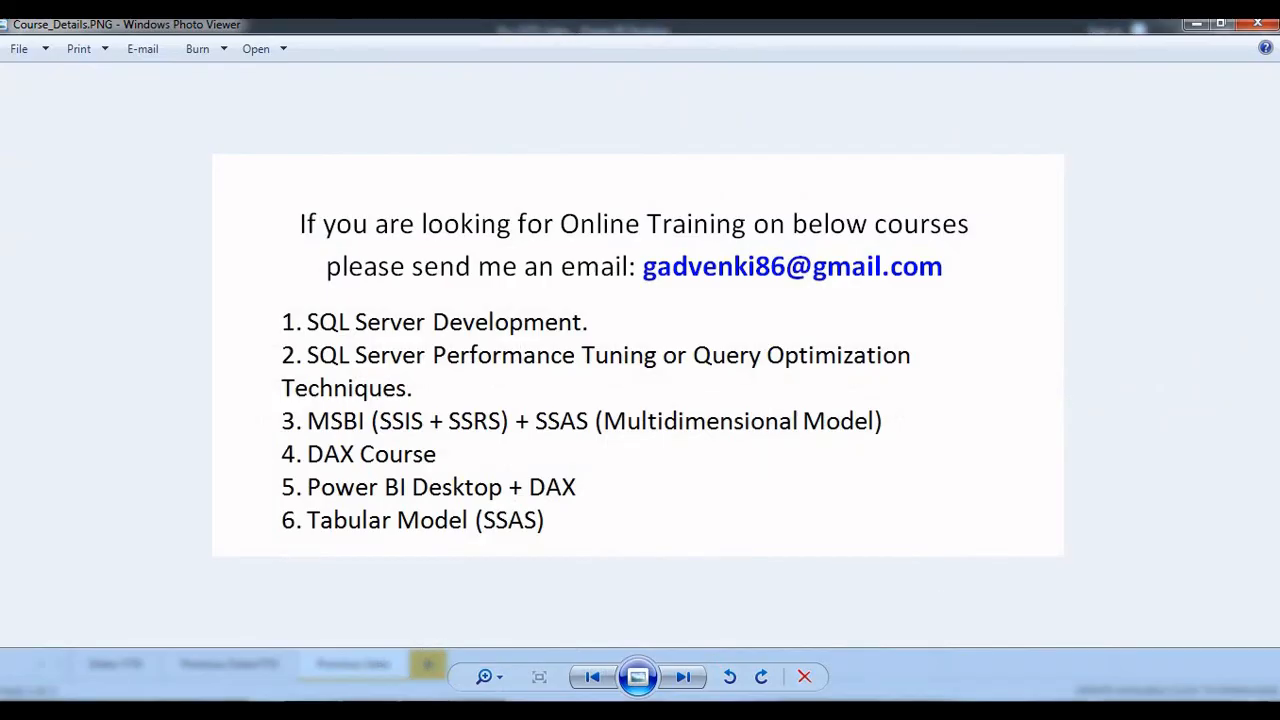